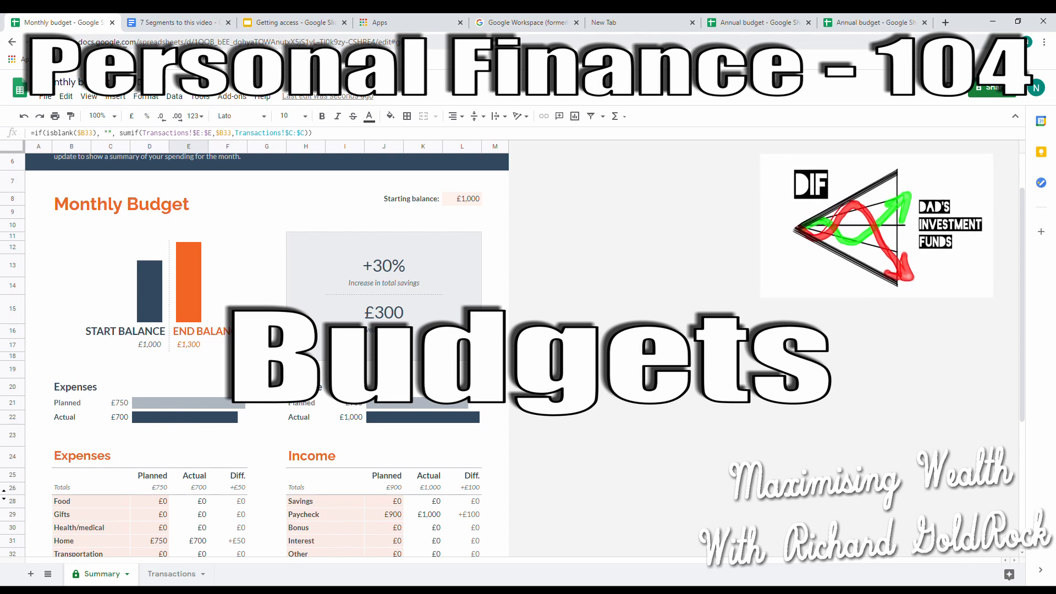
# Review the video outline document, highlighting the title and each of the seven segments in turn
pyautogui.click(190, 22)
pyautogui.click(341, 216)
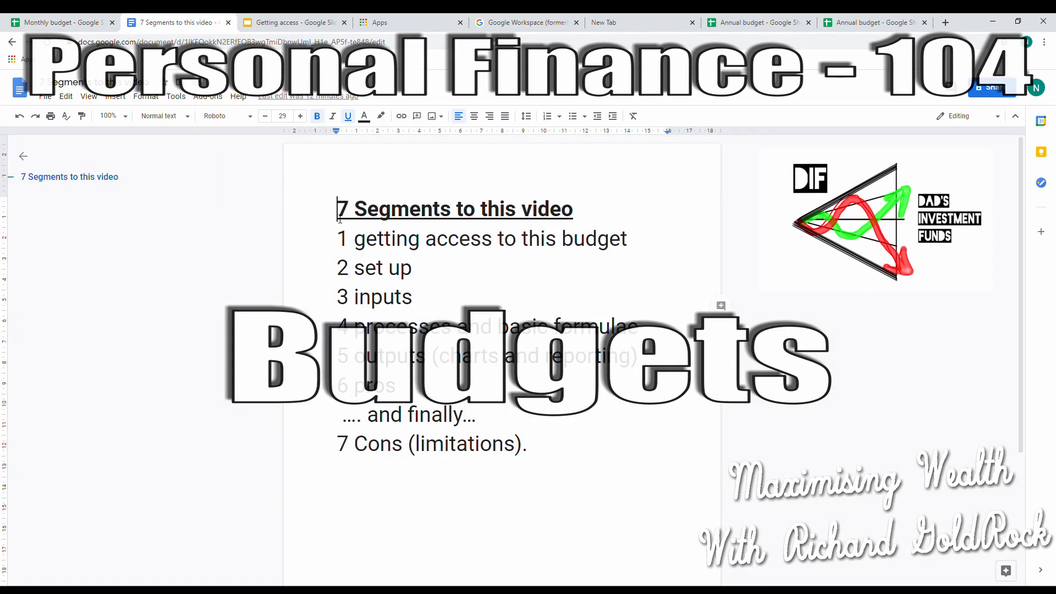
pyautogui.moveTo(342, 215); pyautogui.dragTo(440, 211)
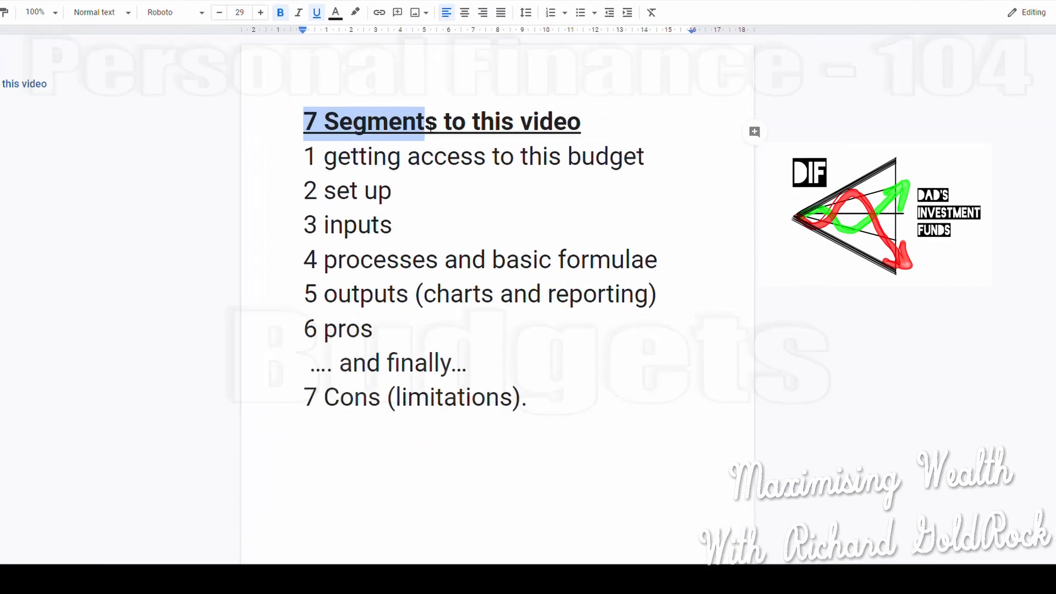
pyautogui.moveTo(272, 155); pyautogui.dragTo(711, 140)
pyautogui.moveTo(199, 176); pyautogui.dragTo(319, 176)
pyautogui.moveTo(185, 230); pyautogui.dragTo(350, 236)
pyautogui.moveTo(185, 280); pyautogui.dragTo(729, 282)
pyautogui.moveTo(187, 337); pyautogui.dragTo(738, 342)
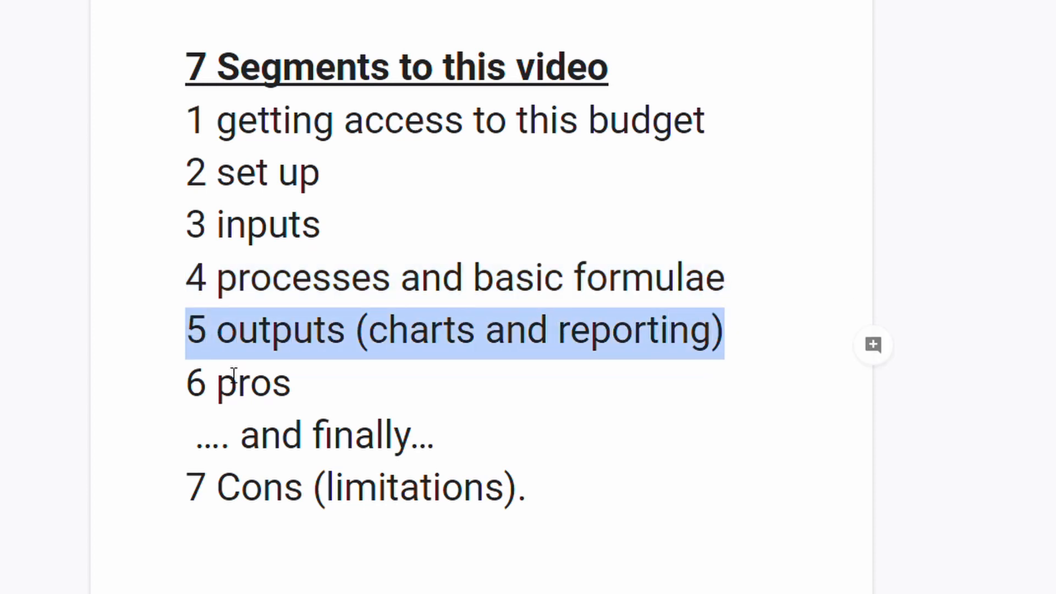
pyautogui.moveTo(189, 389); pyautogui.dragTo(301, 394)
pyautogui.moveTo(242, 443); pyautogui.dragTo(424, 447)
pyautogui.moveTo(187, 497); pyautogui.dragTo(518, 491)
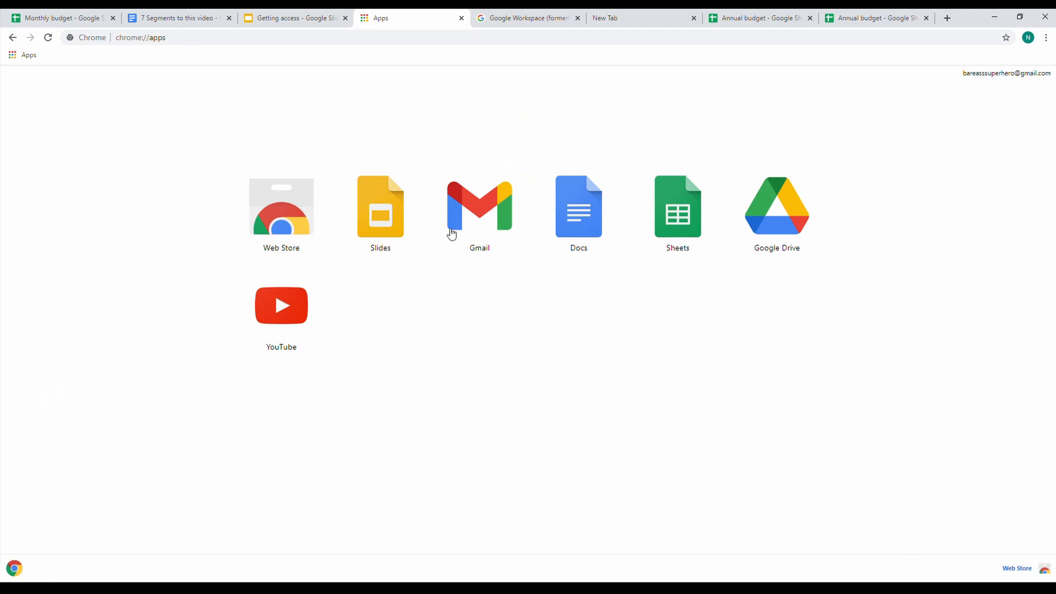
# Look over the Google Workspace pricing page and the already open Monthly budget spreadsheet
pyautogui.click(511, 26)
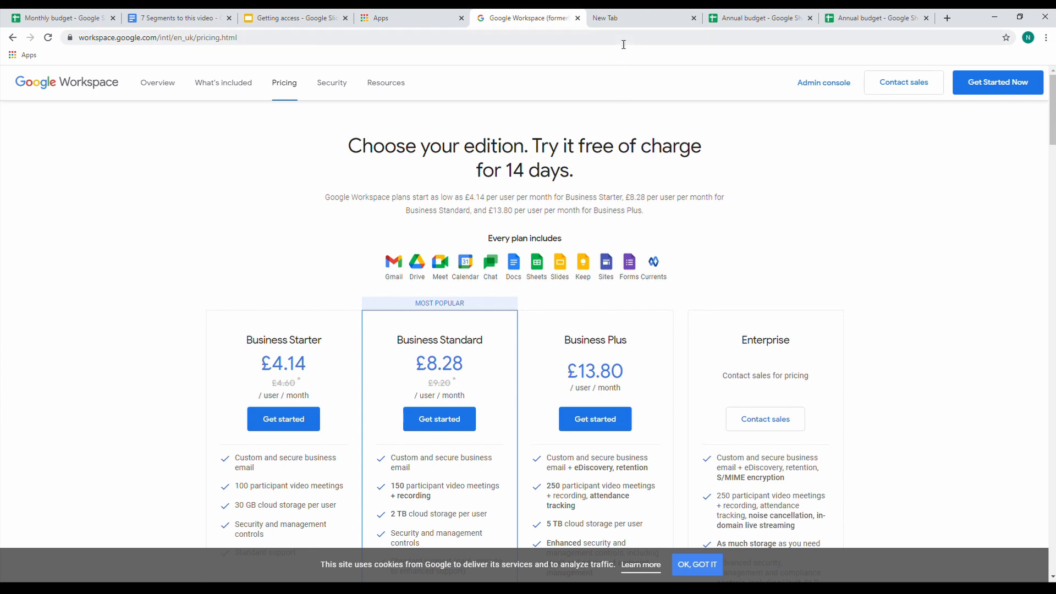
pyautogui.click(411, 18)
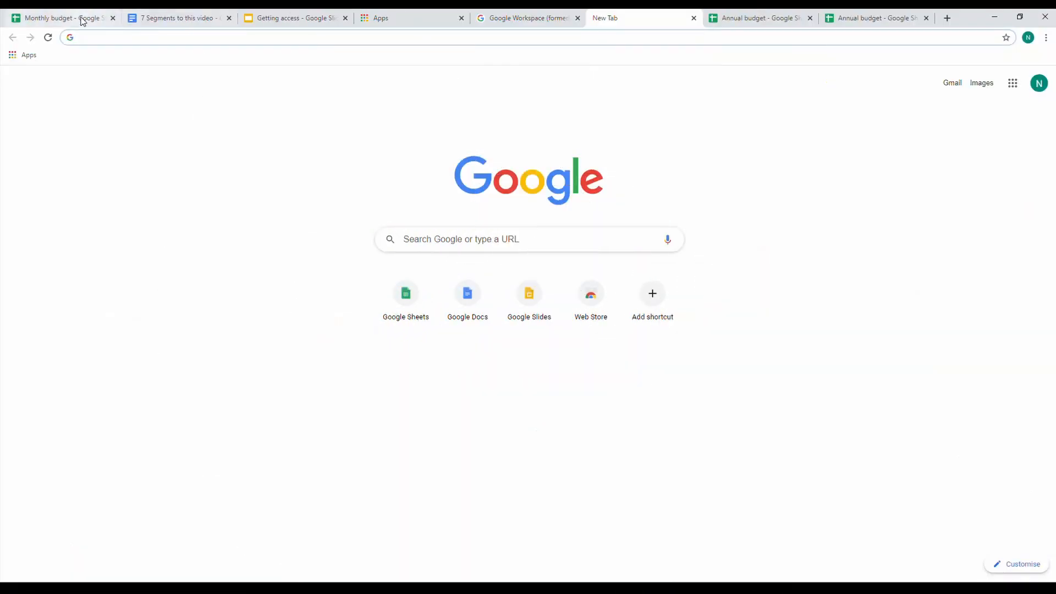
pyautogui.click(83, 20)
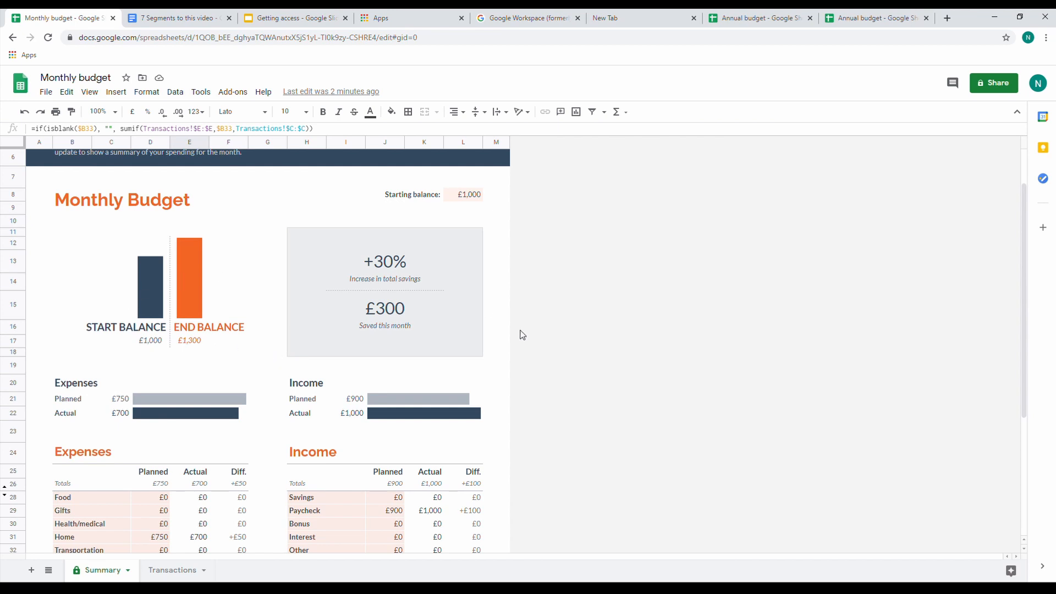
# Open Google Sheets from the browser's apps page and create a spreadsheet from the Annual budget template
pyautogui.click(25, 55)
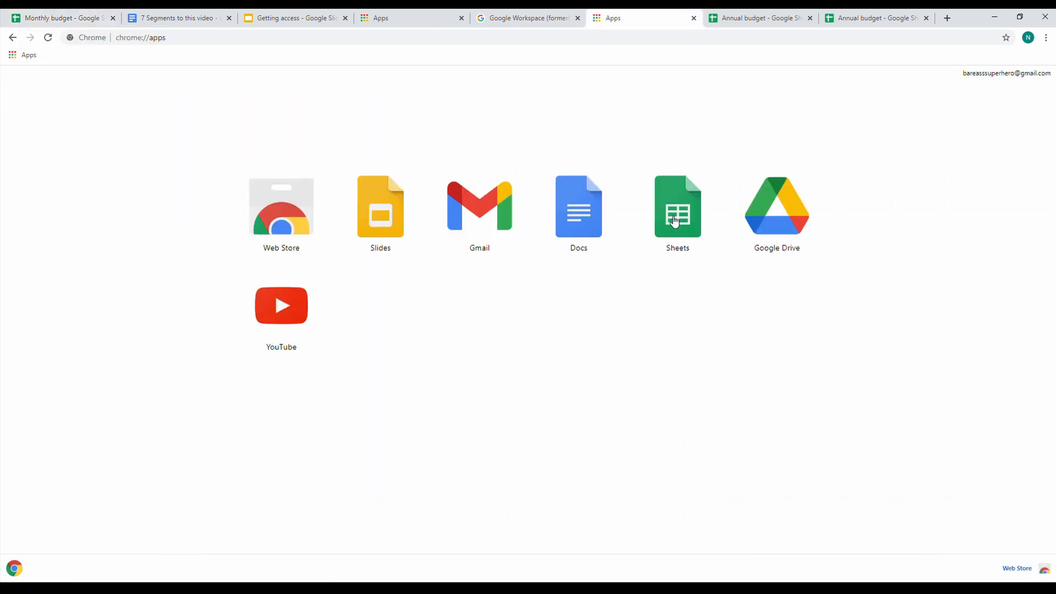
pyautogui.click(676, 221)
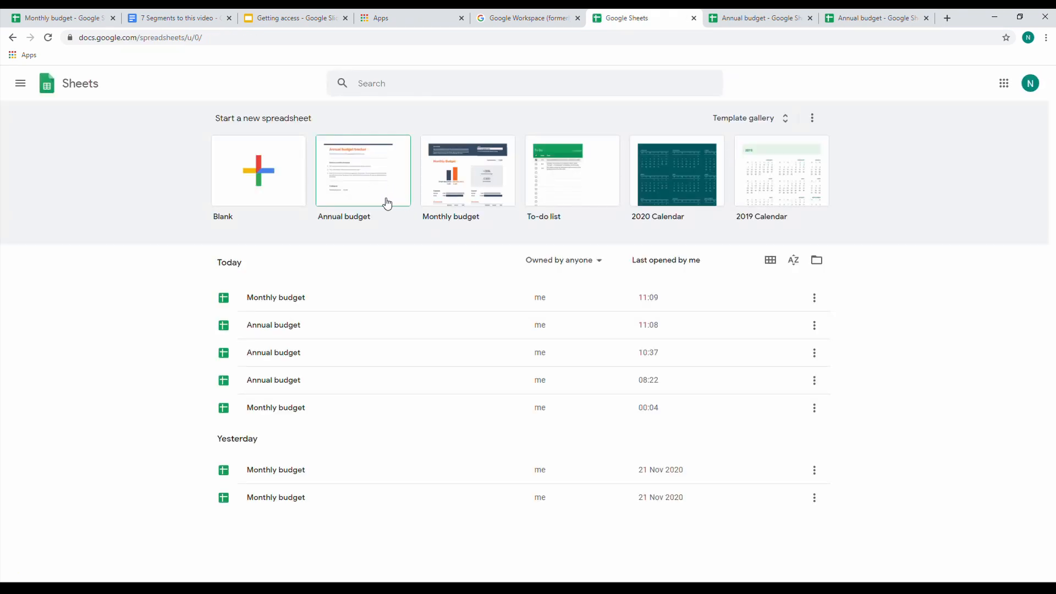
pyautogui.click(383, 198)
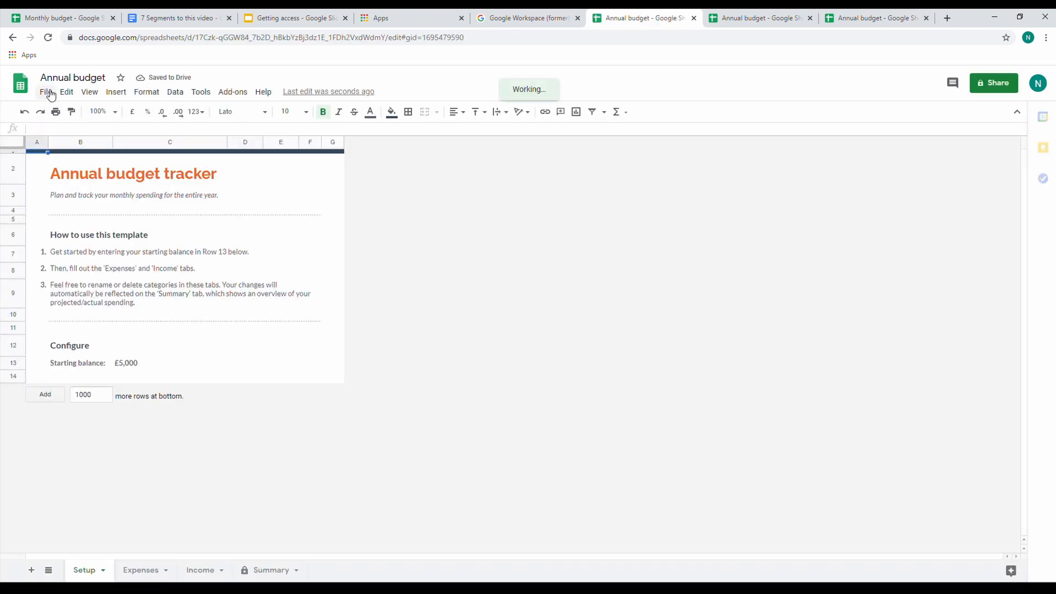
# Bring up the Drive shortcut dialog for the annual budget spreadsheet and dismiss it
pyautogui.click(47, 93)
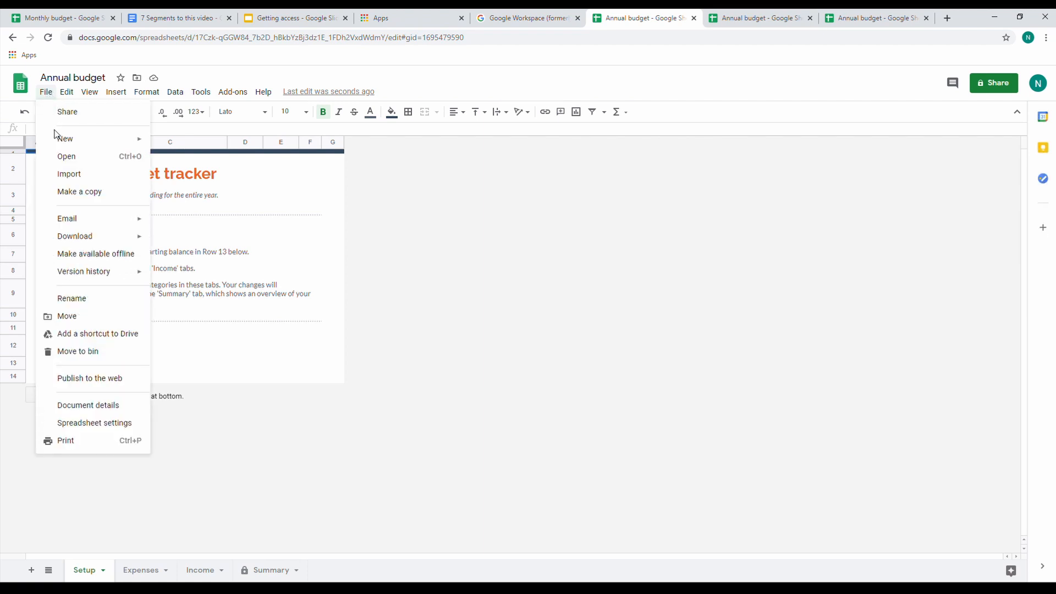
pyautogui.click(107, 334)
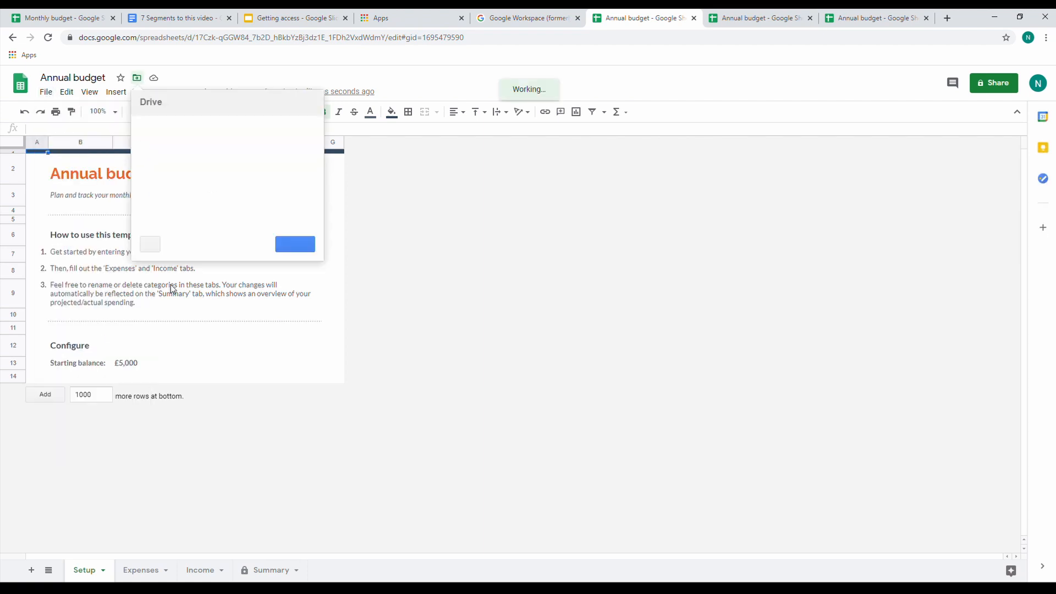
pyautogui.click(482, 268)
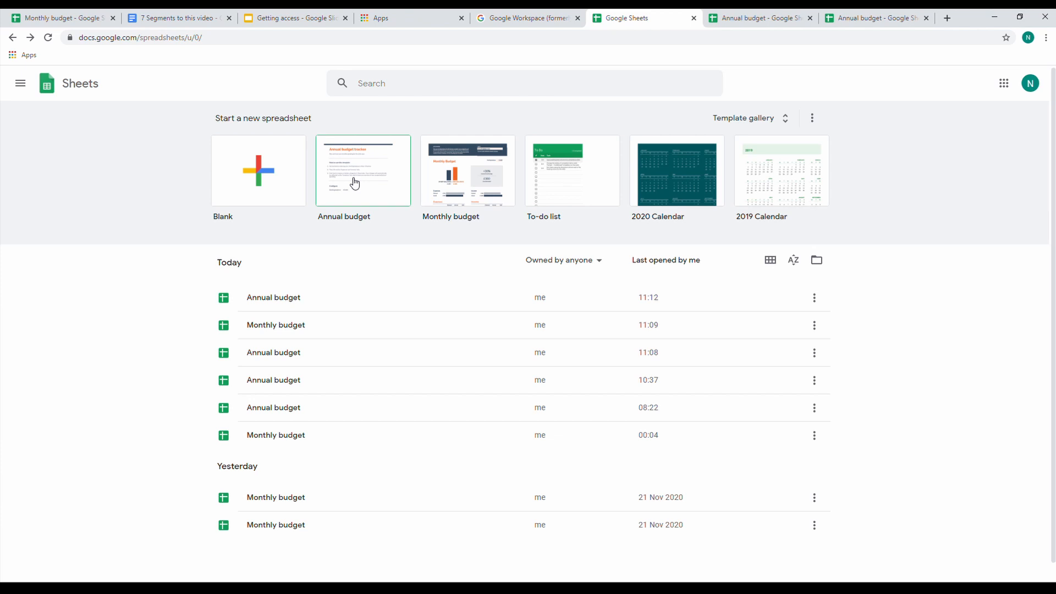
# Create a spreadsheet from the Monthly budget template and look over its Summary sheet
pyautogui.click(479, 185)
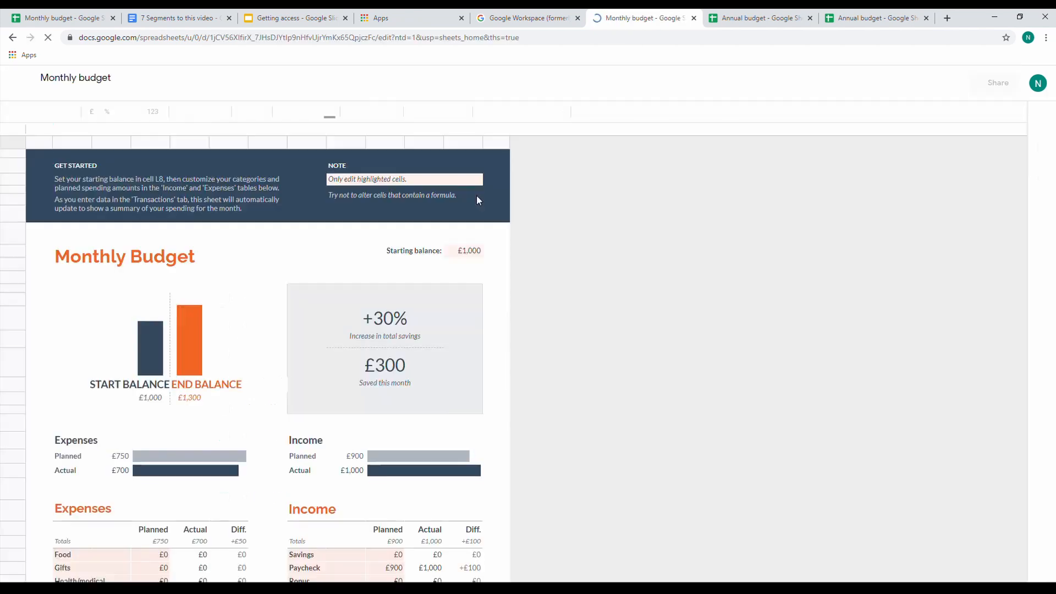
pyautogui.scroll(-2, 244, 470)
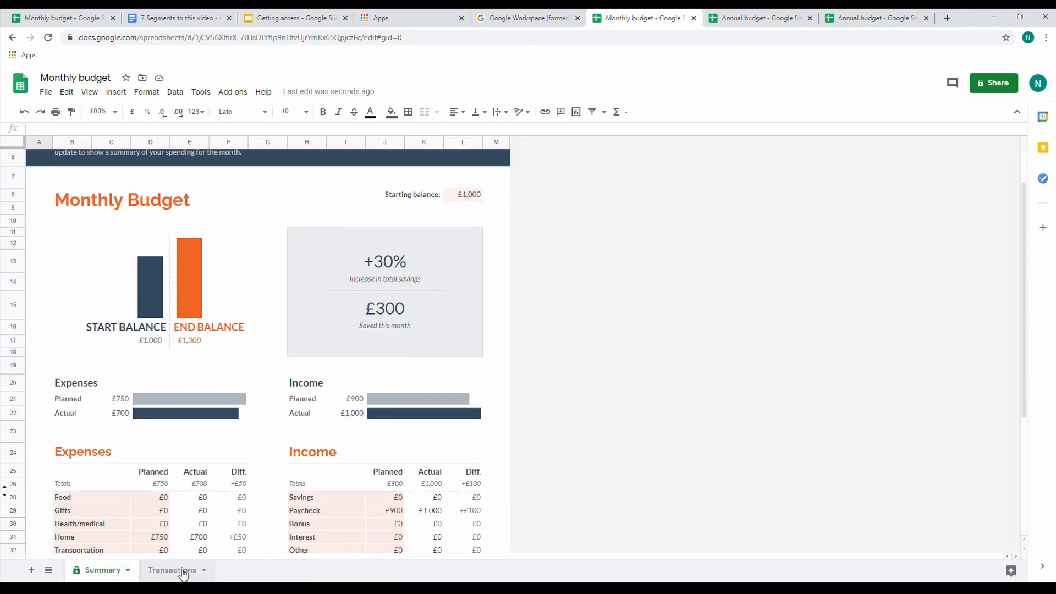
pyautogui.scroll(-2, 205, 361)
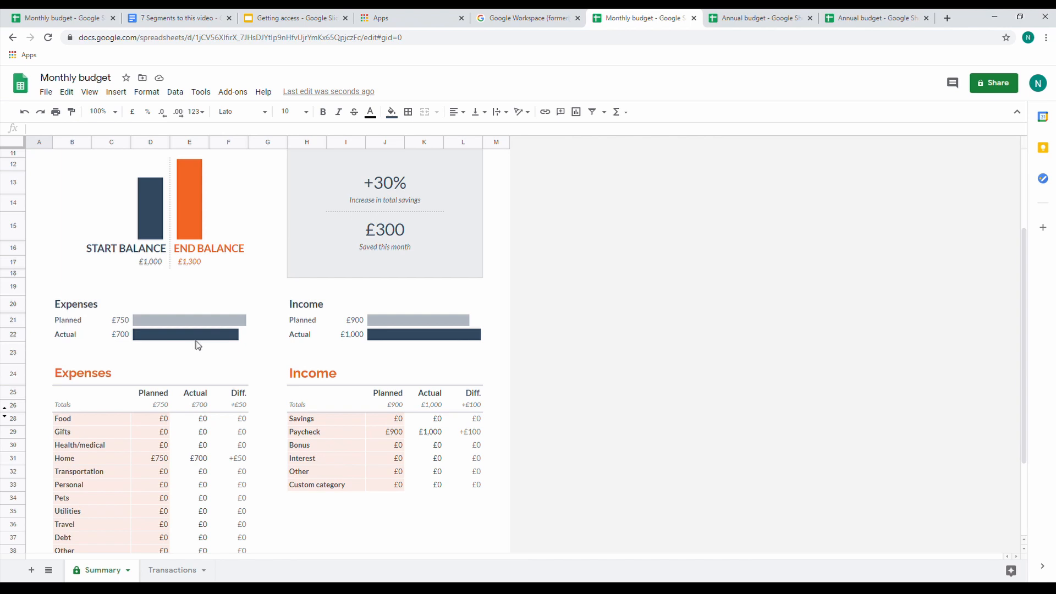
pyautogui.scroll(1, 197, 345)
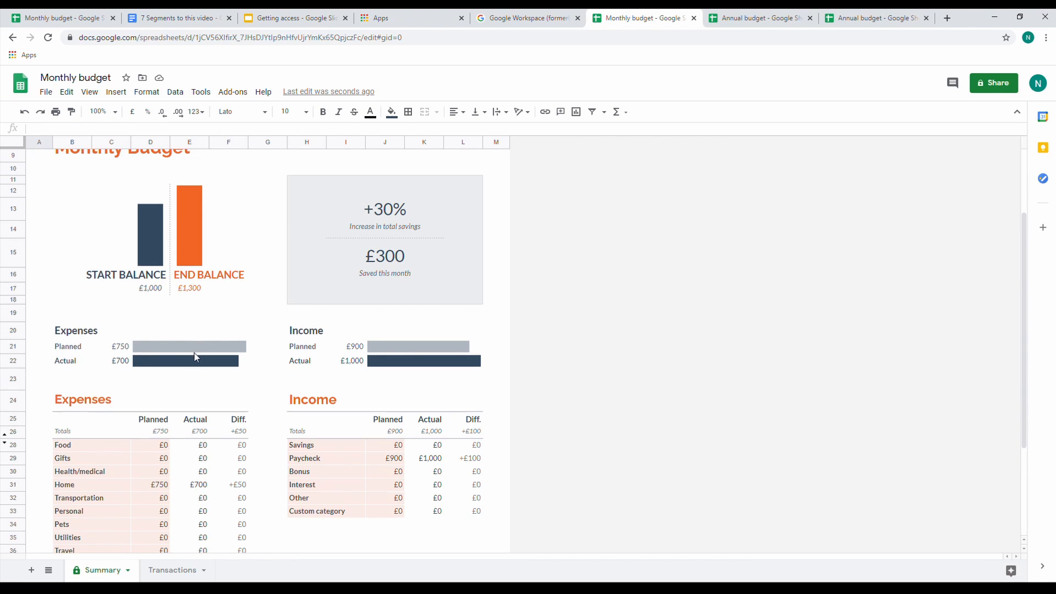
# Examine the Expenses and Income comparison bars and the Planned columns on the Summary sheet
pyautogui.click(204, 337)
pyautogui.click(191, 351)
pyautogui.click(192, 361)
pyautogui.click(320, 330)
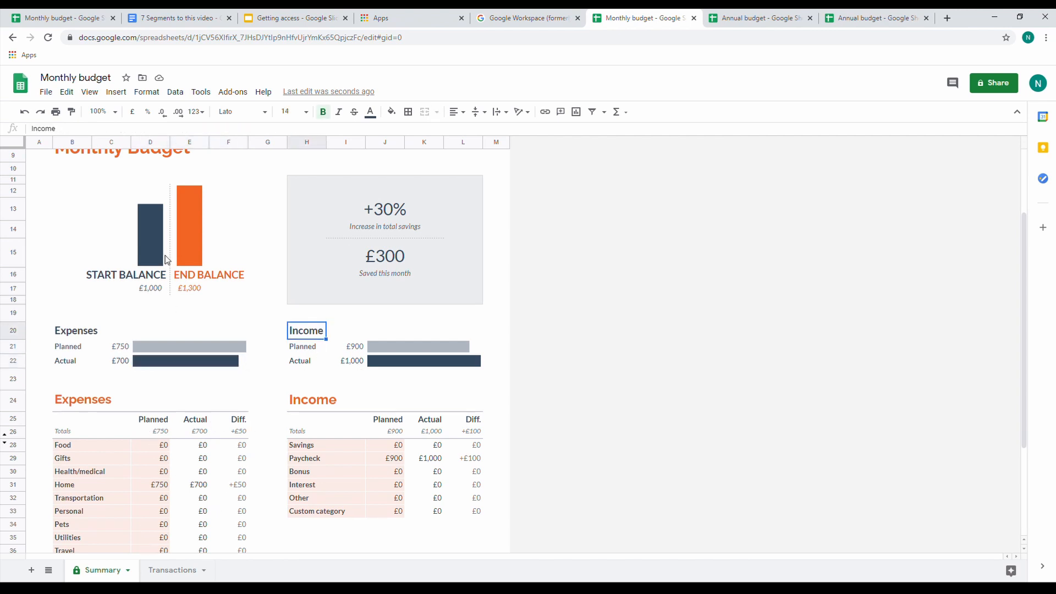
pyautogui.click(152, 142)
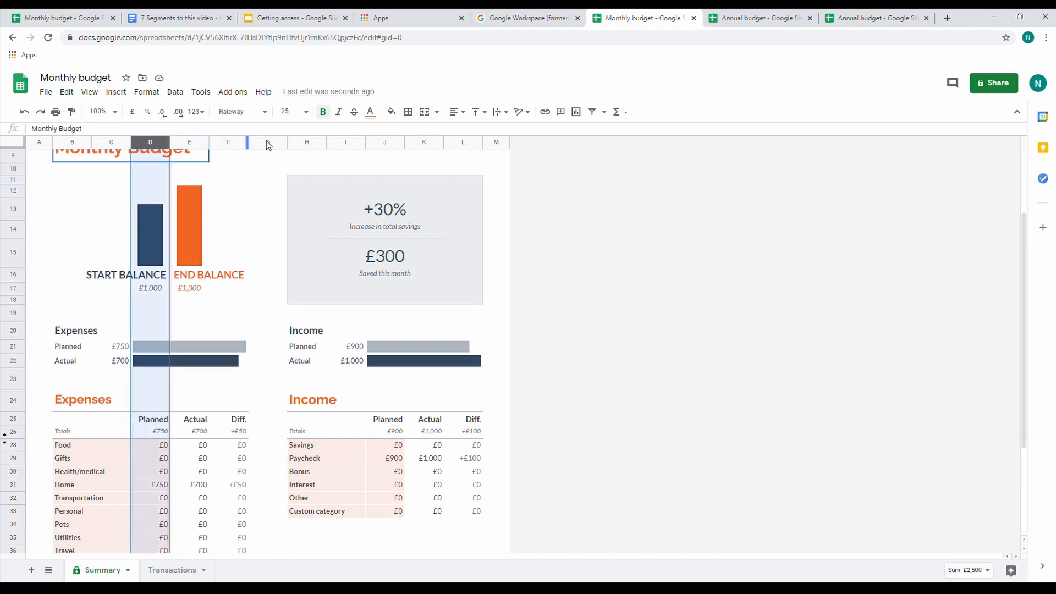
pyautogui.keyDown('ctrl'); pyautogui.click(389, 144); pyautogui.keyUp('ctrl')
# Enter the planned expenses: 200 for Food, 100 for Gifts, 0 for Health/medical and 1,500 for Home
pyautogui.click(163, 445)
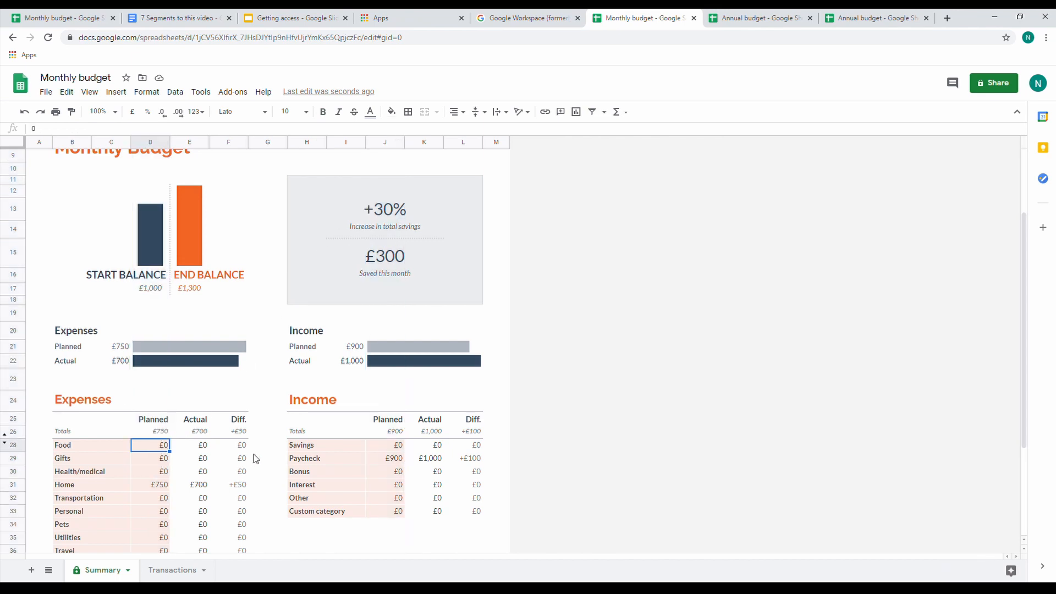
pyautogui.write('200')
pyautogui.press('Return')
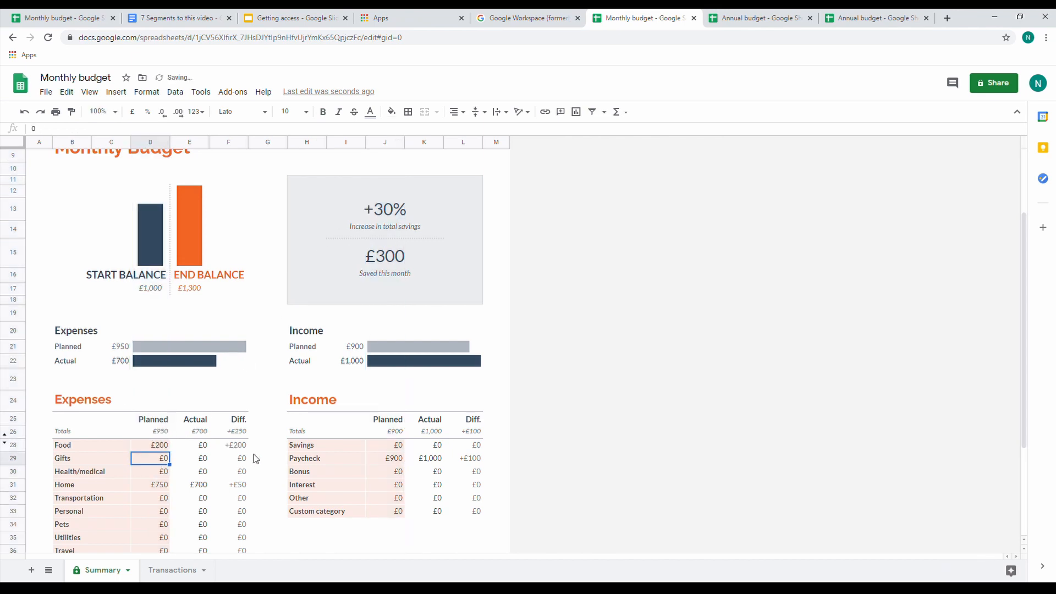
pyautogui.write('100')
pyautogui.press('Return')
pyautogui.write('0')
pyautogui.press('Return')
pyautogui.write('1,50')
pyautogui.write('0')
pyautogui.press('Return')
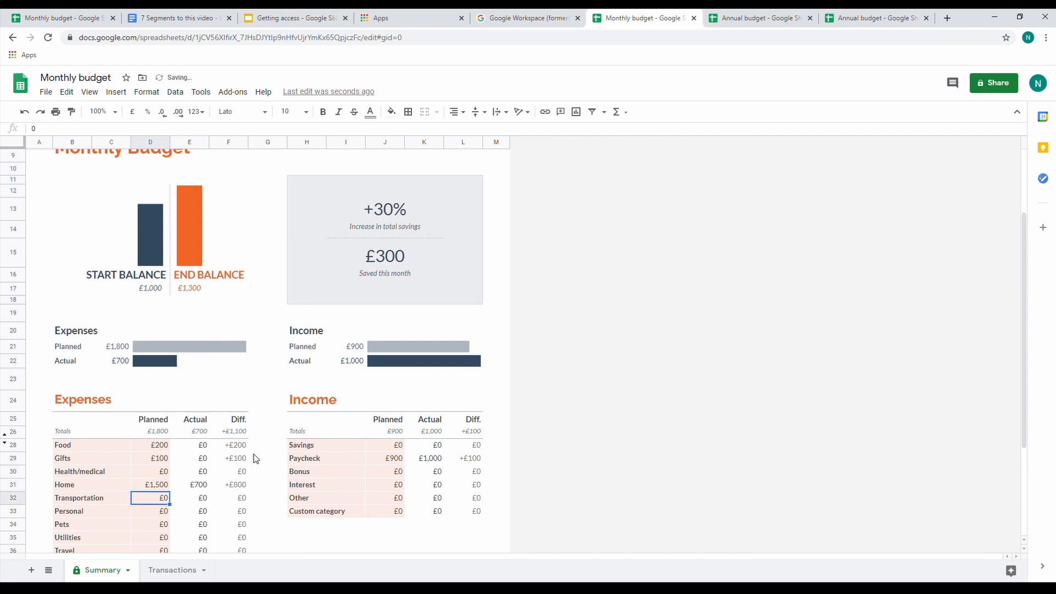
# Rename the Debt expense category to sfgsfggsf
pyautogui.scroll(-1, 175, 479)
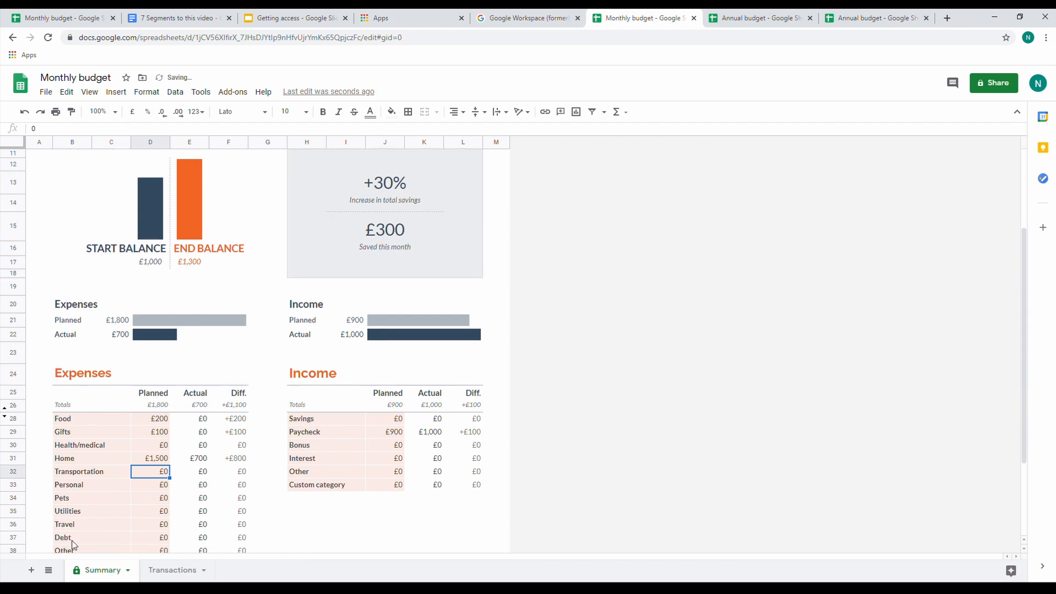
pyautogui.click(88, 542)
pyautogui.write('sfgsfggsf')
pyautogui.click(112, 527)
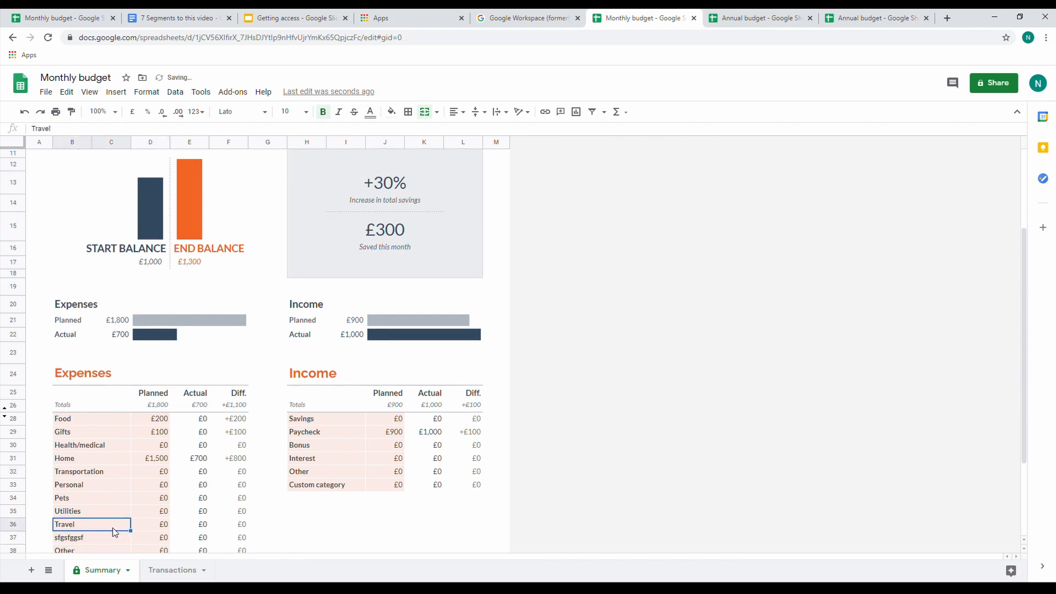
# Duplicate the Custom category 3 expense row into row 42, accept editing the protected range, and name the new category sdfgf
pyautogui.scroll(-1, 122, 526)
pyautogui.scroll(-2, 122, 526)
pyautogui.moveTo(99, 462); pyautogui.dragTo(227, 462)
pyautogui.hotkey('ctrl', 'c')
pyautogui.click(81, 476)
pyautogui.hotkey('ctrl', 'v')
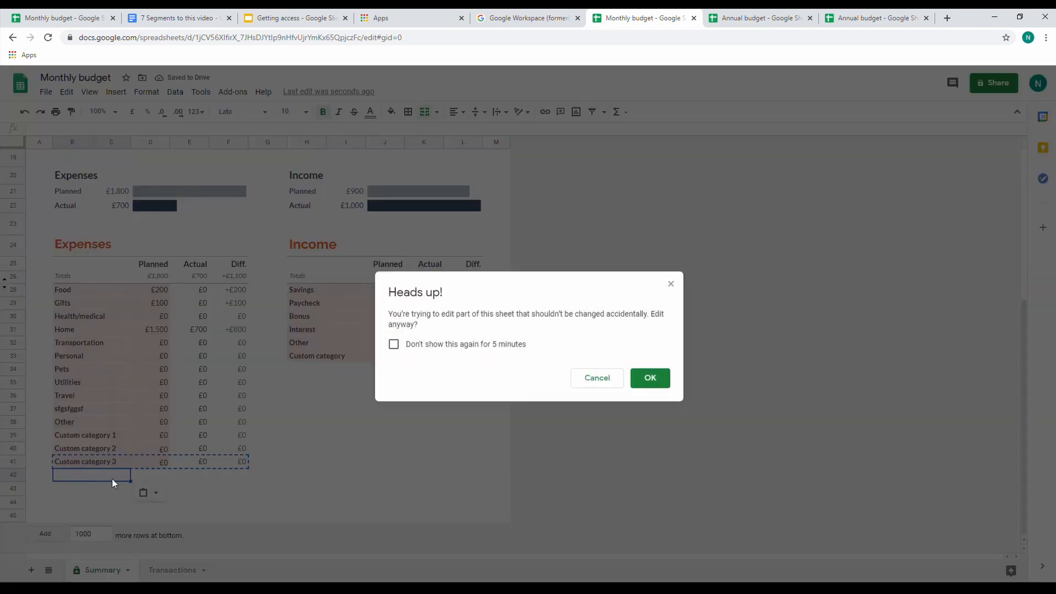
pyautogui.click(640, 378)
pyautogui.write('sdfgf')
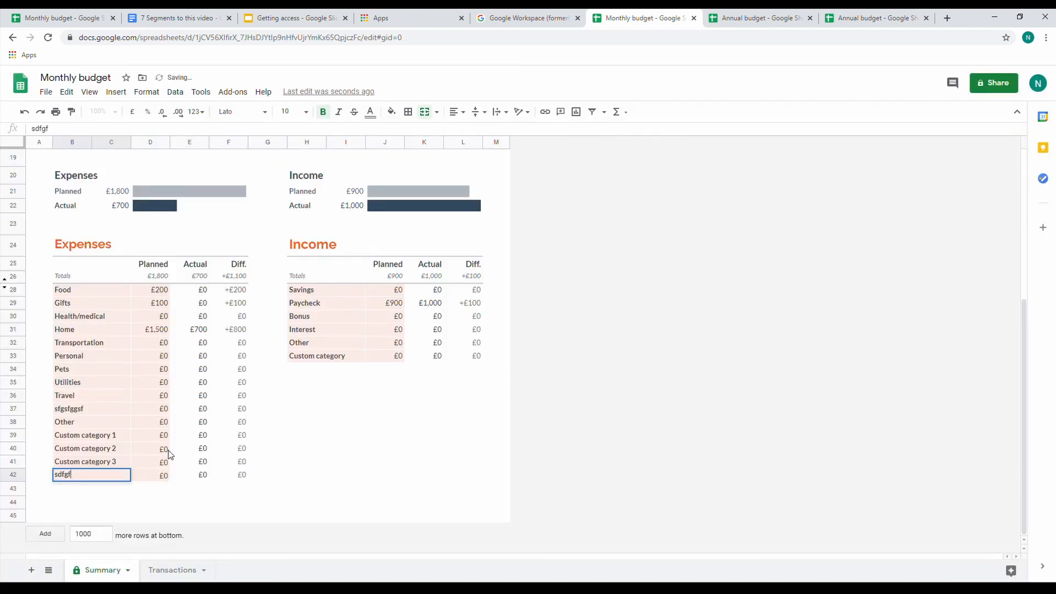
pyautogui.click(267, 448)
# Try to duplicate the Income table's Custom category row into the empty row below it
pyautogui.moveTo(332, 360); pyautogui.dragTo(476, 358)
pyautogui.hotkey('ctrl', 'c')
pyautogui.click(326, 369)
pyautogui.hotkey('ctrl', 'c')
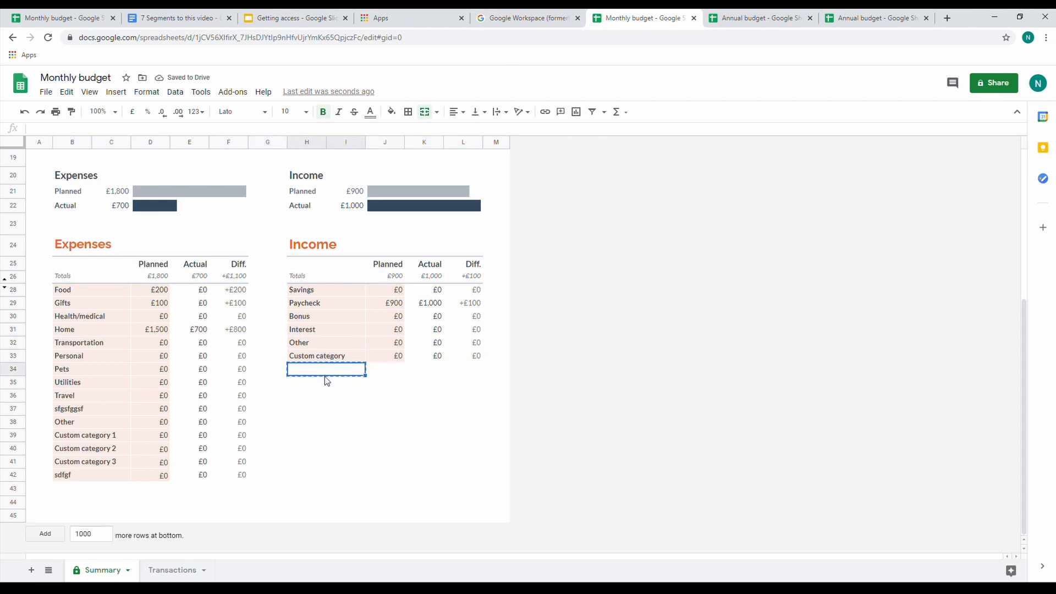
# Inspect the Actual formula in the sdfgf row and the Date, Amount, Description and Category columns of the Transactions sheet's Expenses table
pyautogui.click(204, 476)
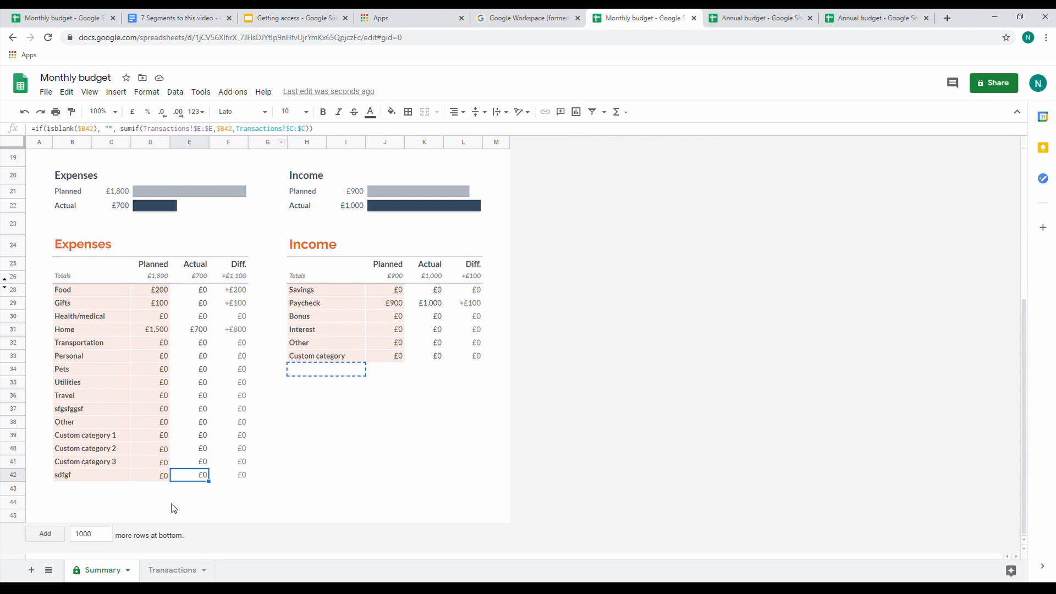
pyautogui.click(165, 572)
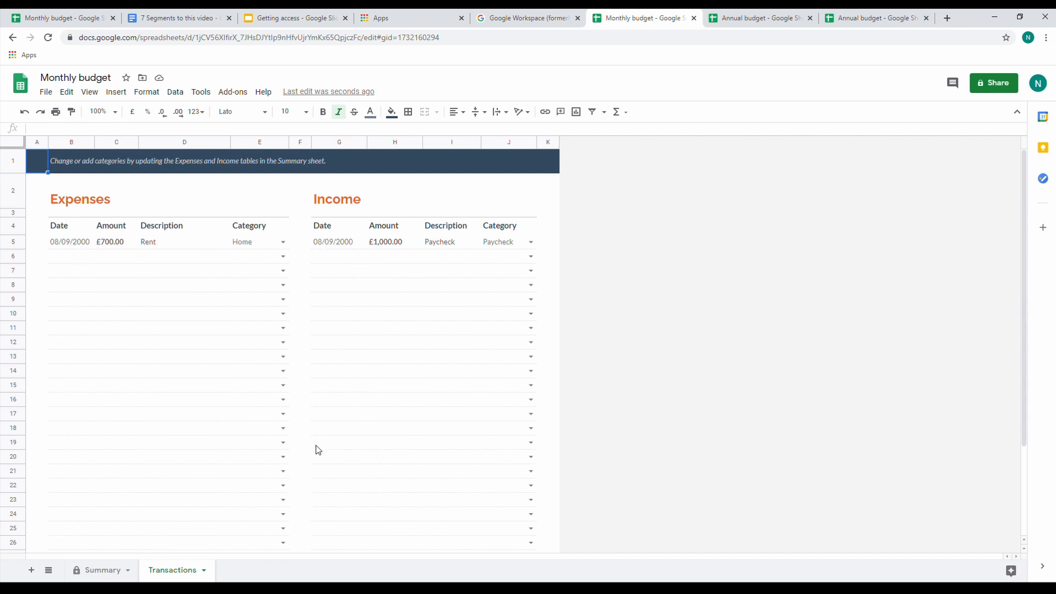
pyautogui.click(69, 258)
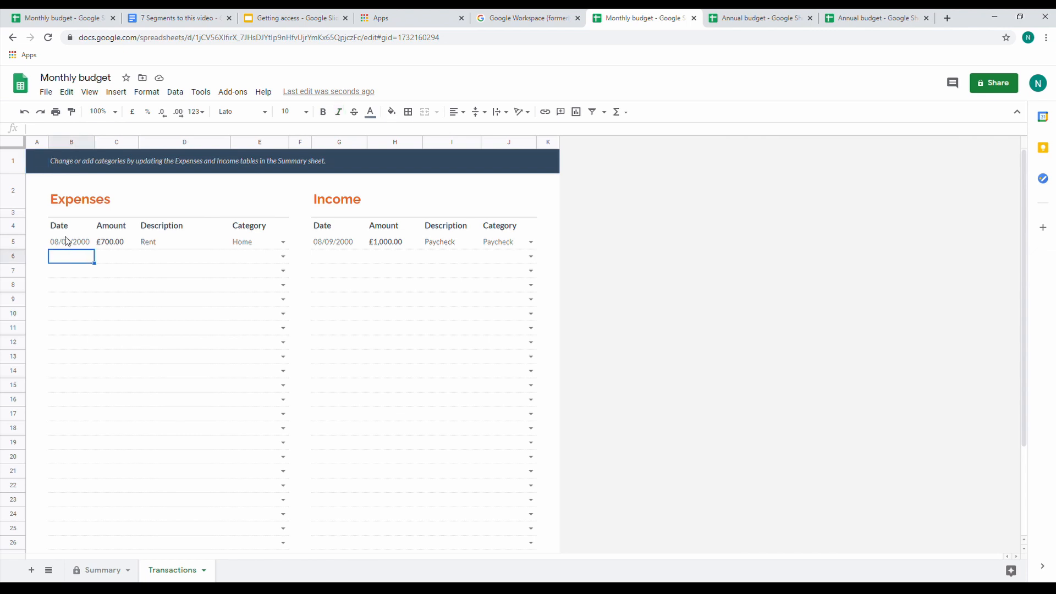
pyautogui.moveTo(65, 226); pyautogui.dragTo(55, 377)
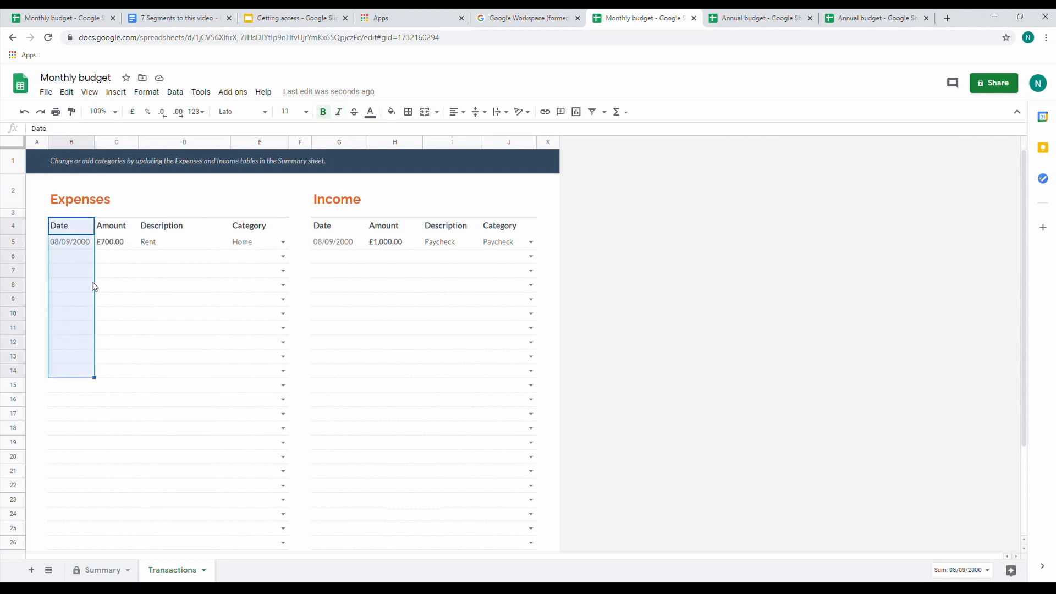
pyautogui.click(118, 226)
pyautogui.click(180, 231)
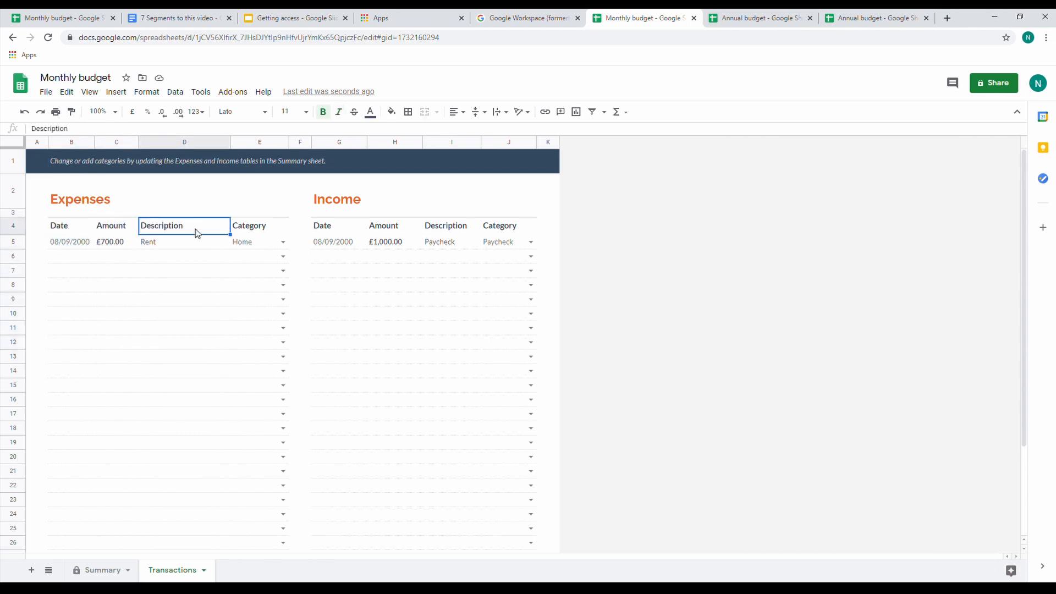
pyautogui.click(258, 229)
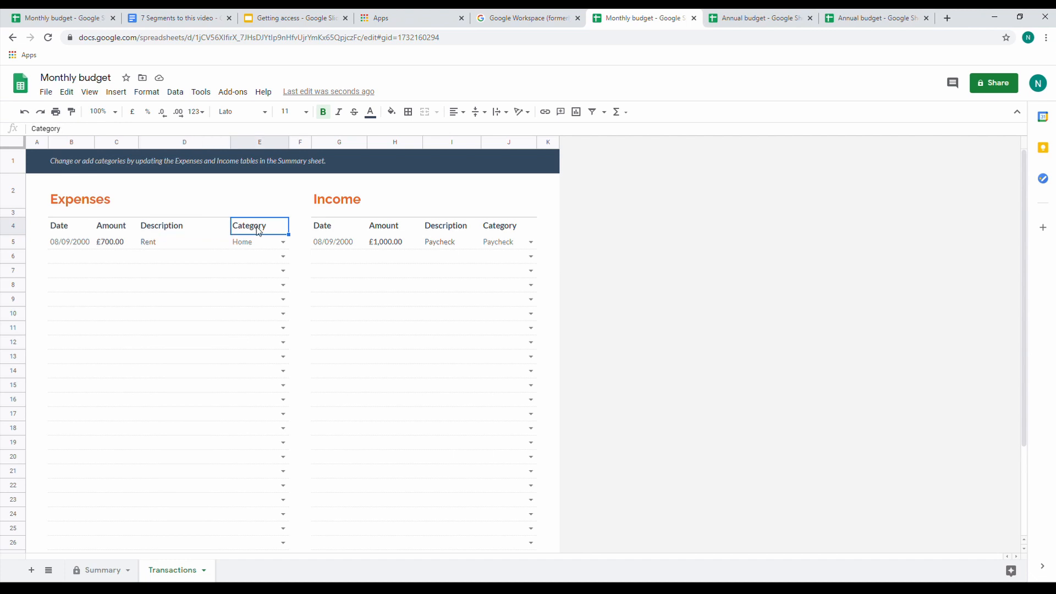
# Highlight the Amount and Category headers of both the Expenses and Income tables on the Transactions sheet
pyautogui.click(116, 231)
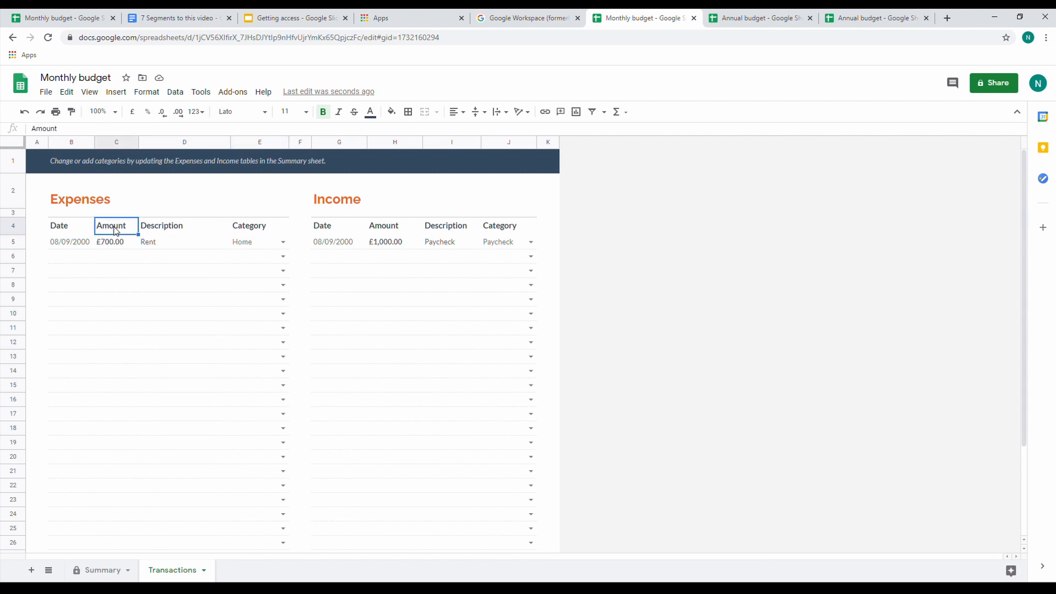
pyautogui.keyDown('ctrl'); pyautogui.click(245, 230); pyautogui.keyUp('ctrl')
pyautogui.keyDown('ctrl'); pyautogui.click(389, 230); pyautogui.keyUp('ctrl')
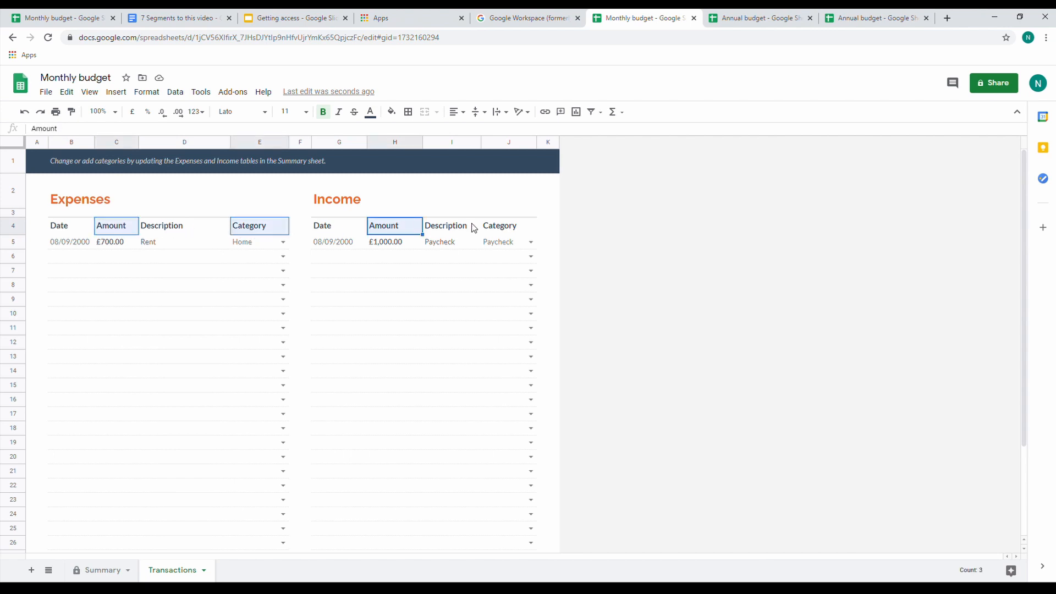
pyautogui.keyDown('ctrl'); pyautogui.click(498, 227); pyautogui.keyUp('ctrl')
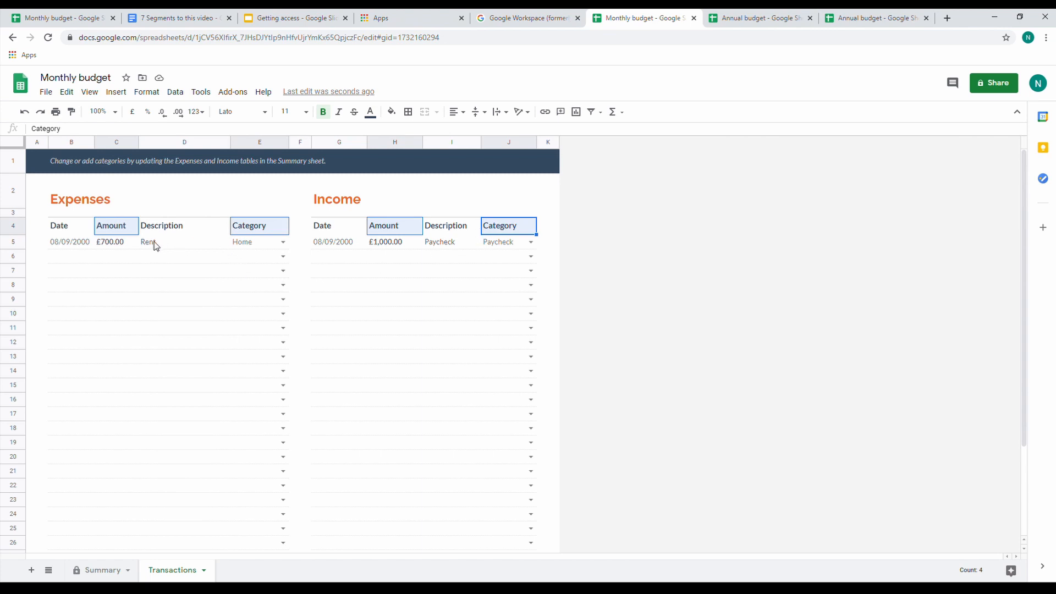
# Look over the formatting options available for the Rent expense's amount, leaving its format as it is
pyautogui.click(116, 247)
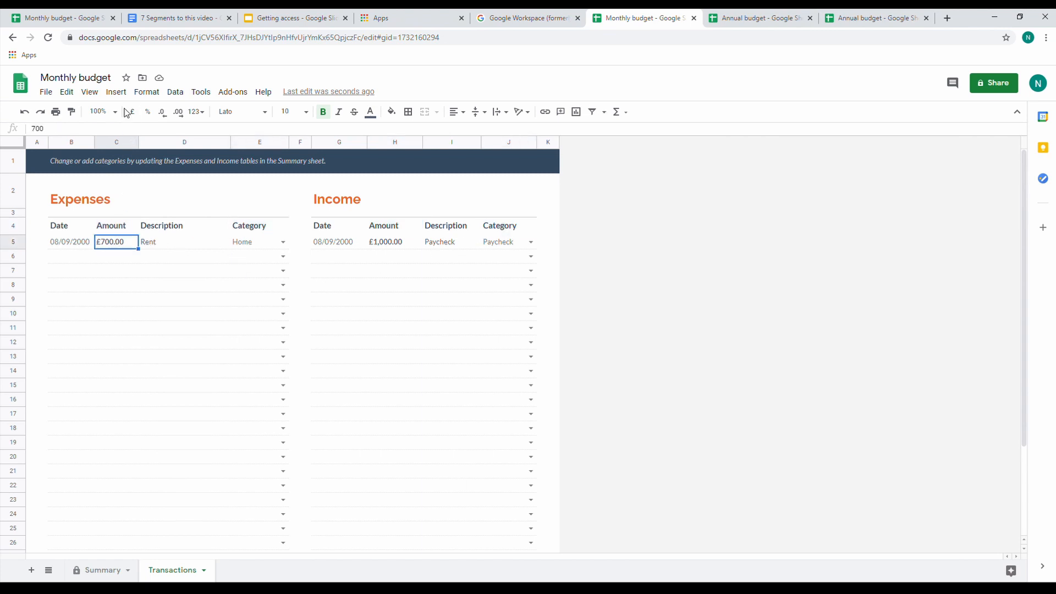
pyautogui.click(153, 99)
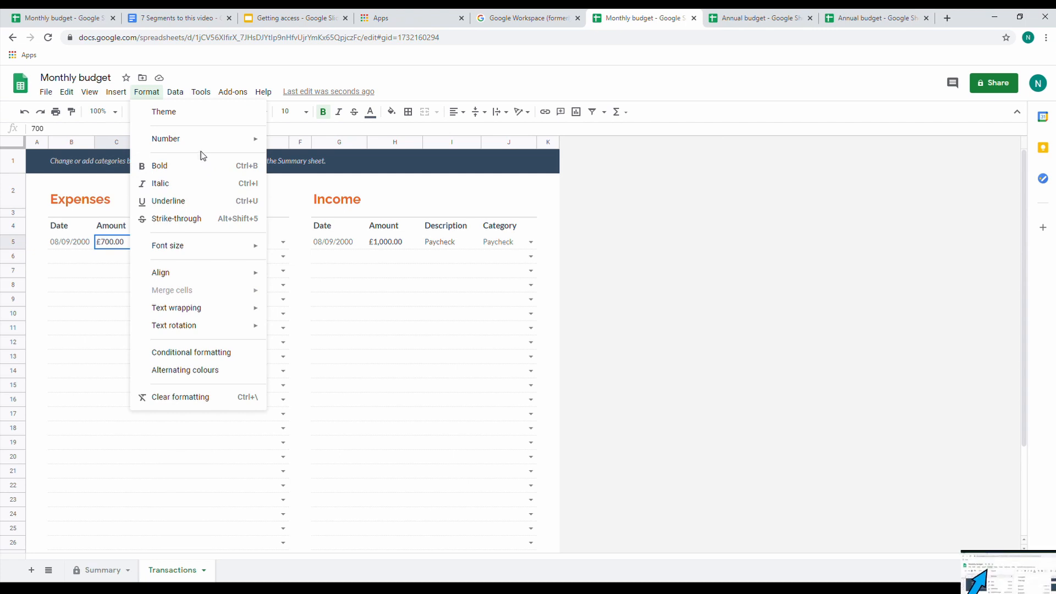
pyautogui.click(78, 330)
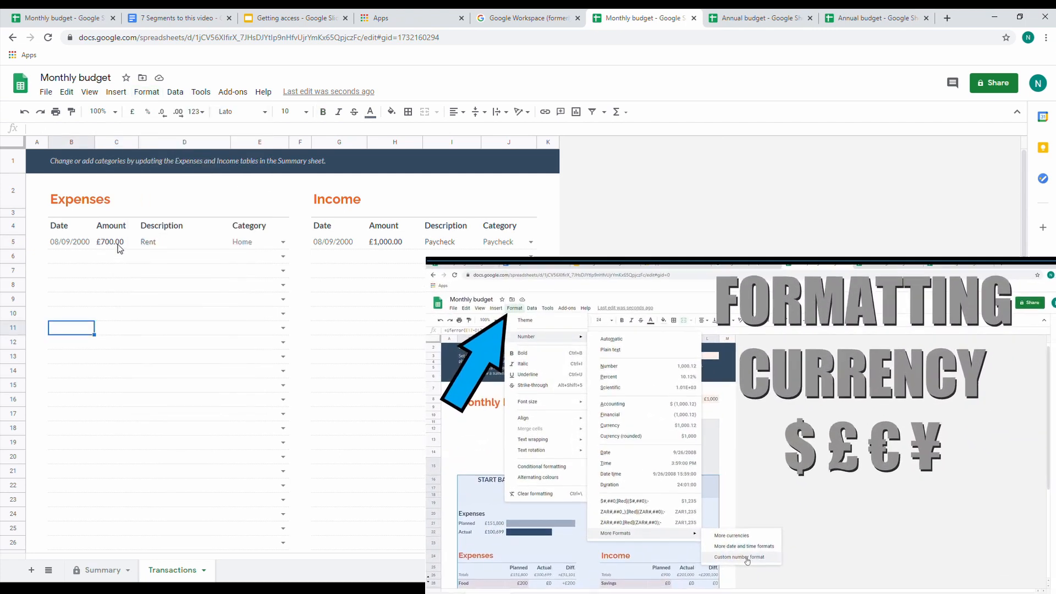
pyautogui.click(117, 243)
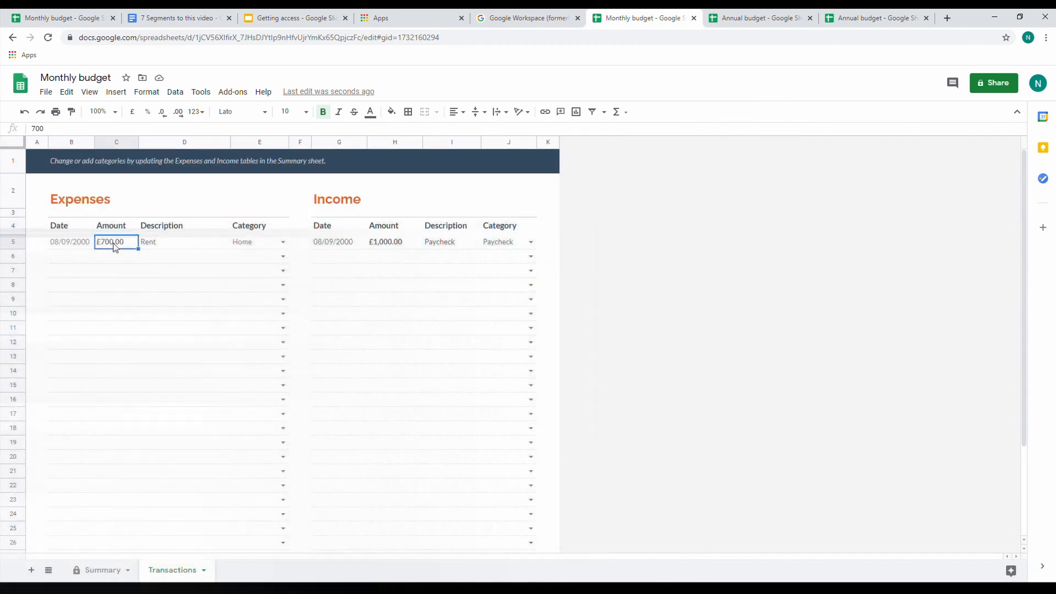
# Compare the category choices offered for the Rent expense with the Expenses categories listed on the Summary sheet
pyautogui.click(283, 242)
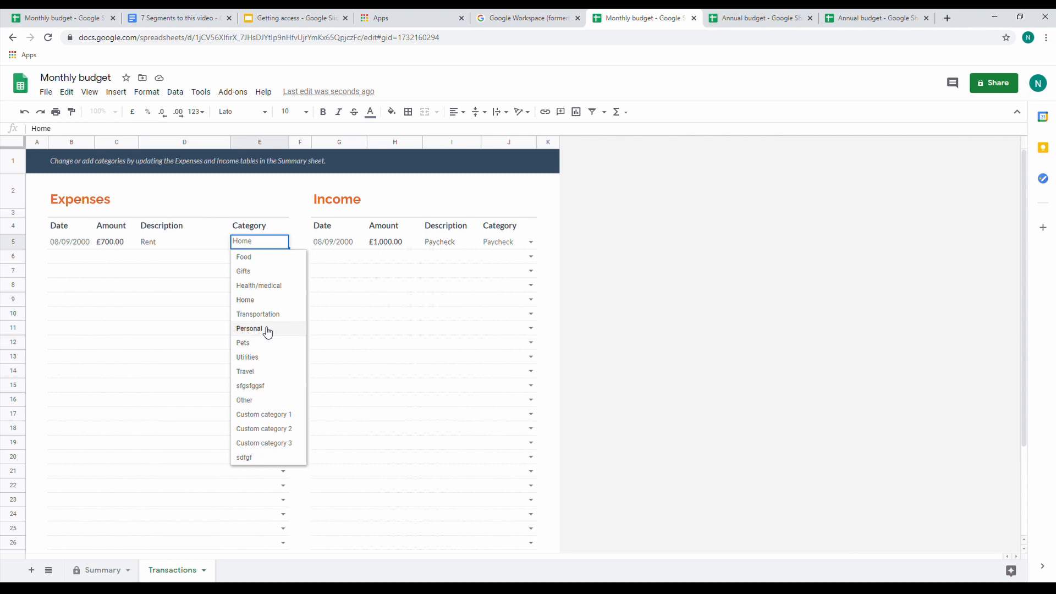
pyautogui.click(110, 572)
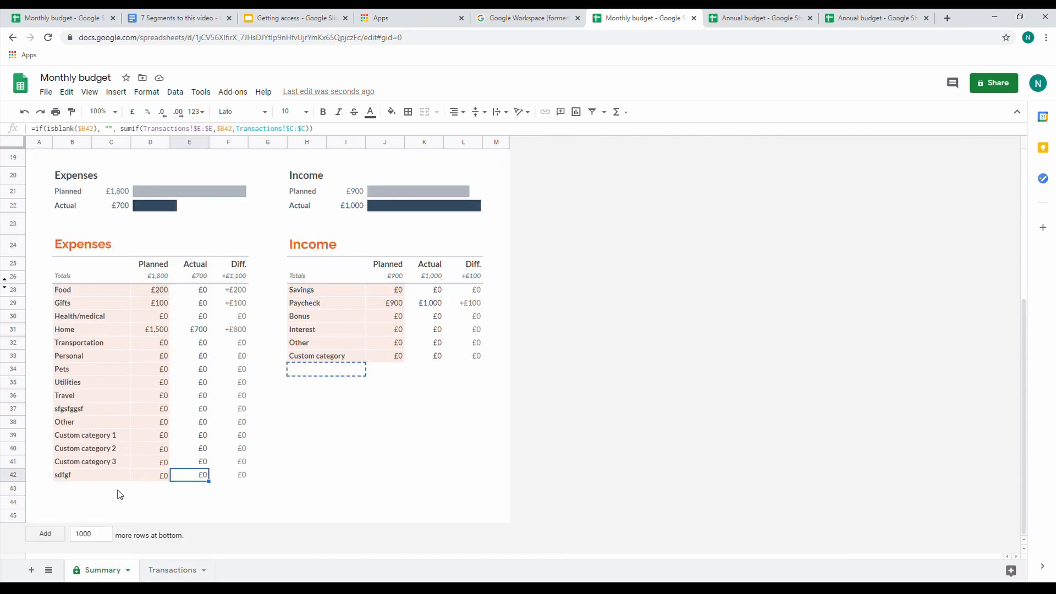
pyautogui.click(163, 571)
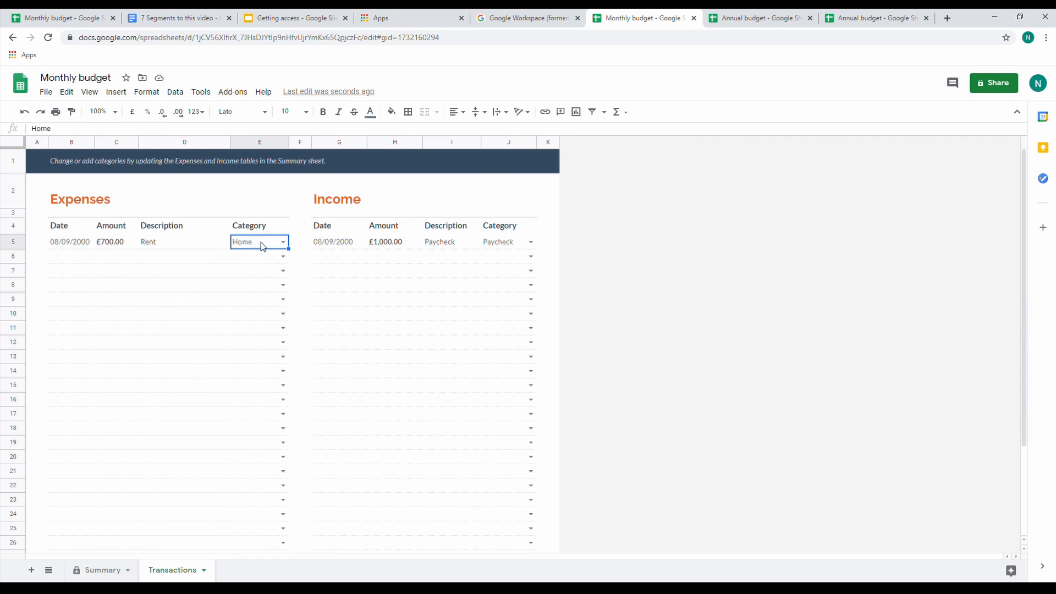
pyautogui.click(284, 243)
pyautogui.click(97, 574)
pyautogui.click(189, 398)
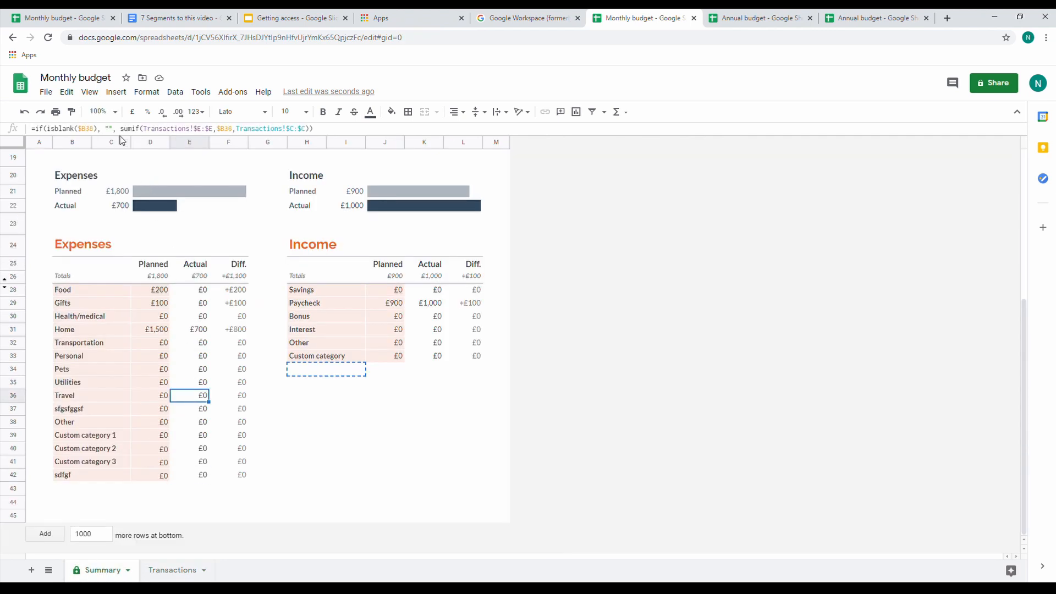
pyautogui.click(177, 572)
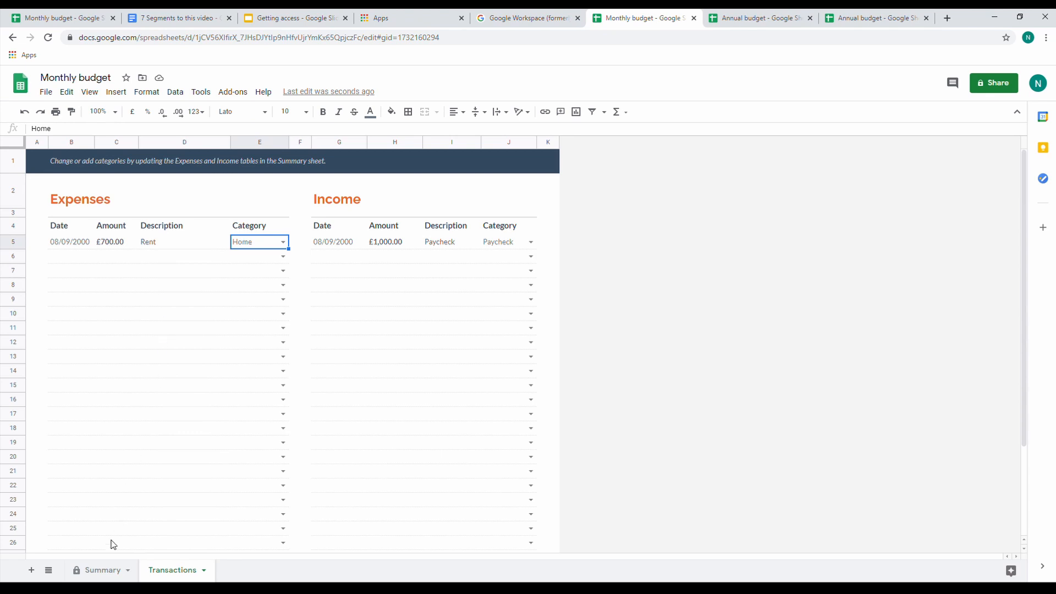
# Return to the Summary sheet and locate the starting balance in cell L8
pyautogui.click(105, 570)
pyautogui.scroll(5, 361, 283)
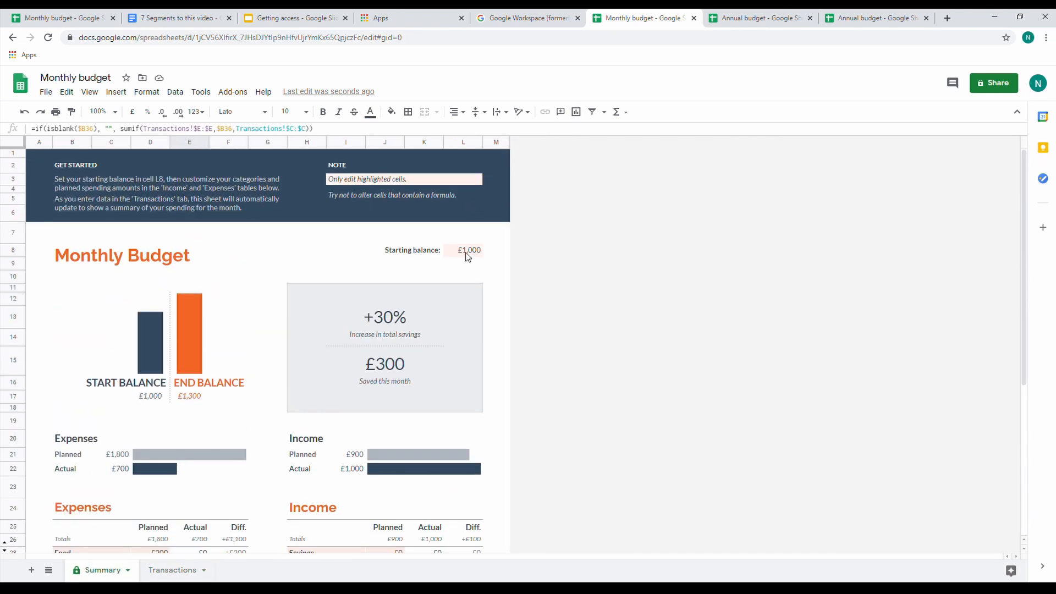
pyautogui.click(463, 142)
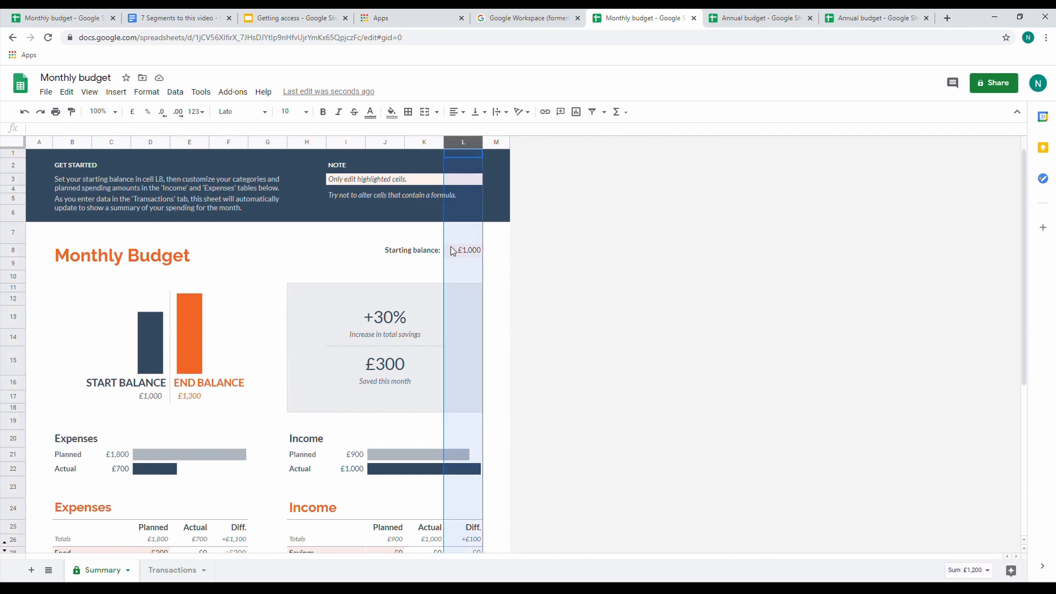
pyautogui.click(464, 250)
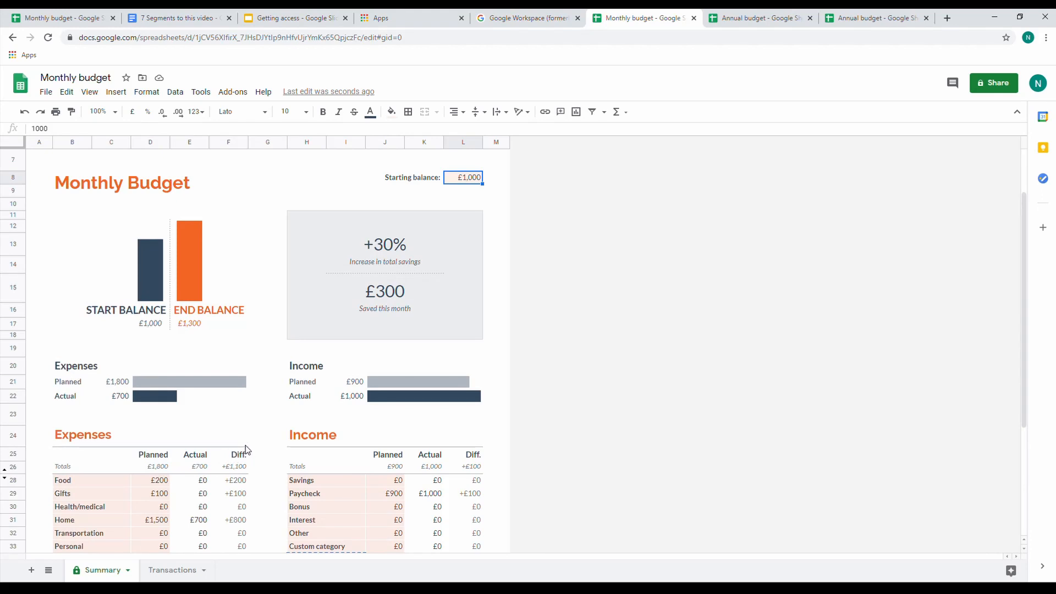
# Examine the Health/medical row's Actual formula and the Amount and Category columns on the Transactions sheet that it references
pyautogui.scroll(-1, 246, 450)
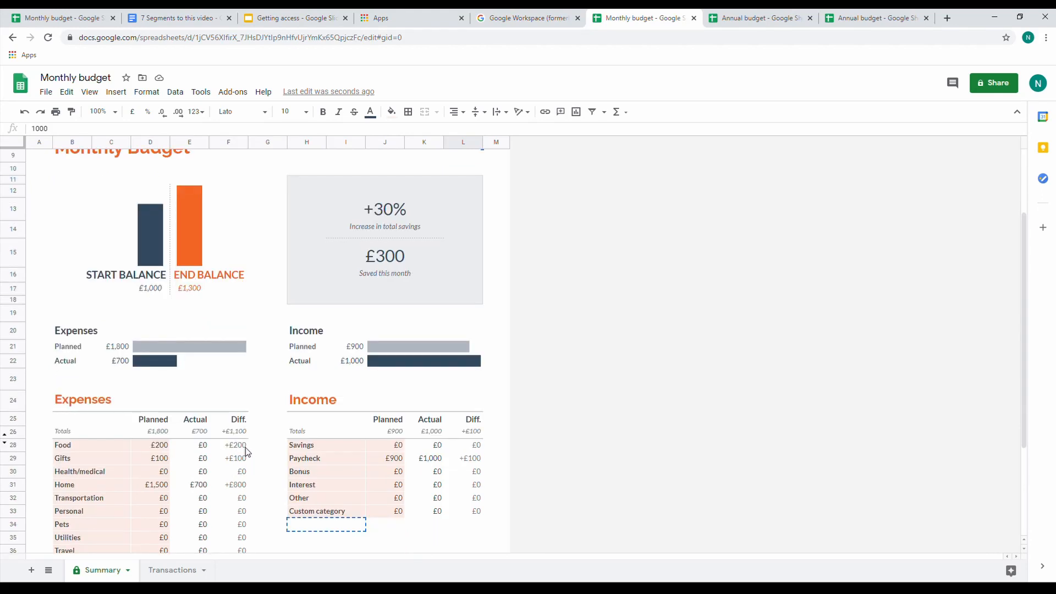
pyautogui.click(203, 473)
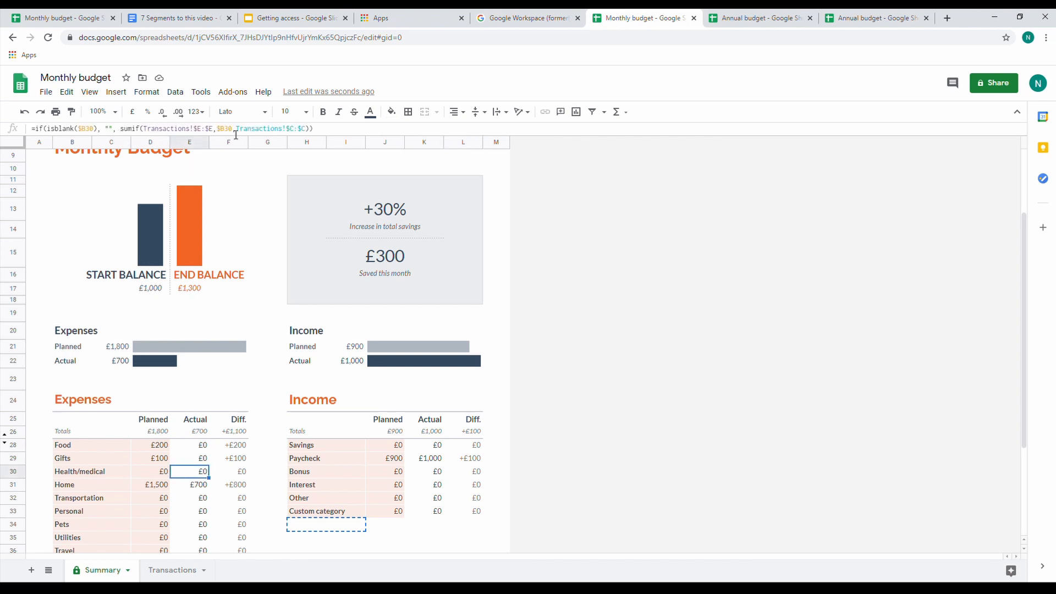
pyautogui.click(337, 133)
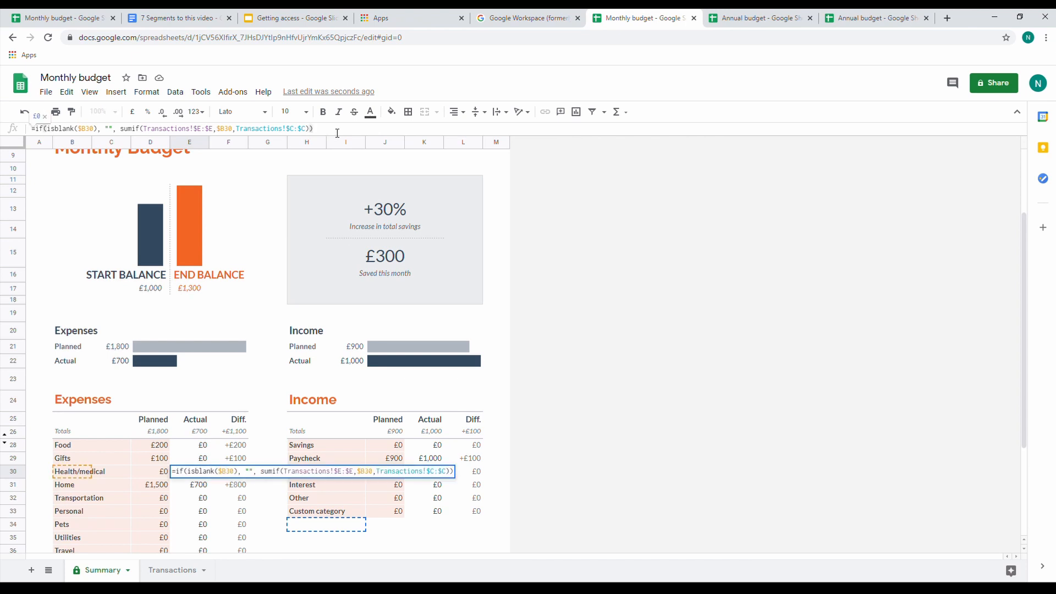
pyautogui.press('Escape')
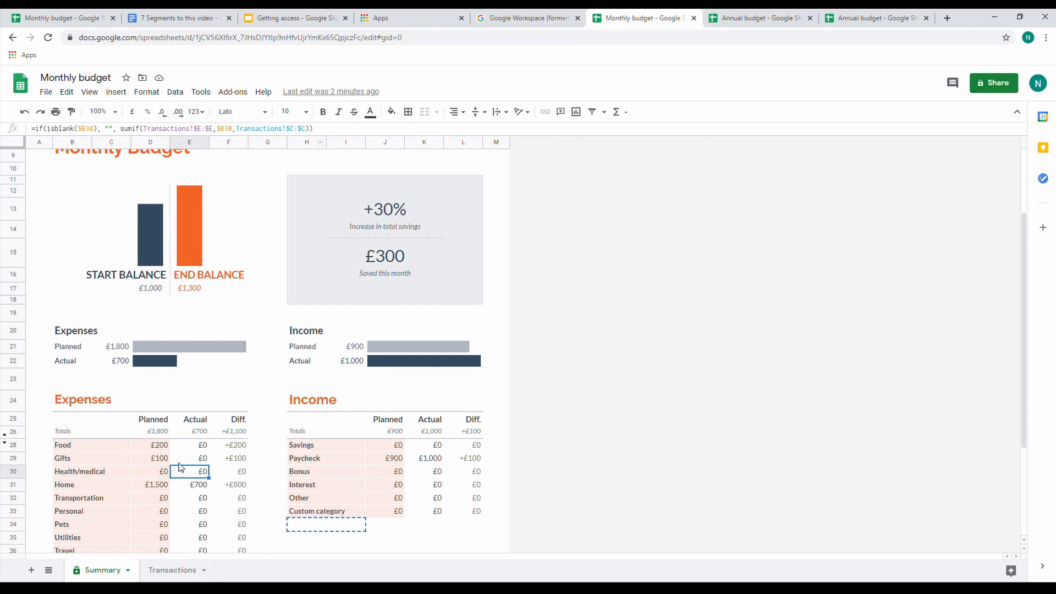
pyautogui.click(175, 571)
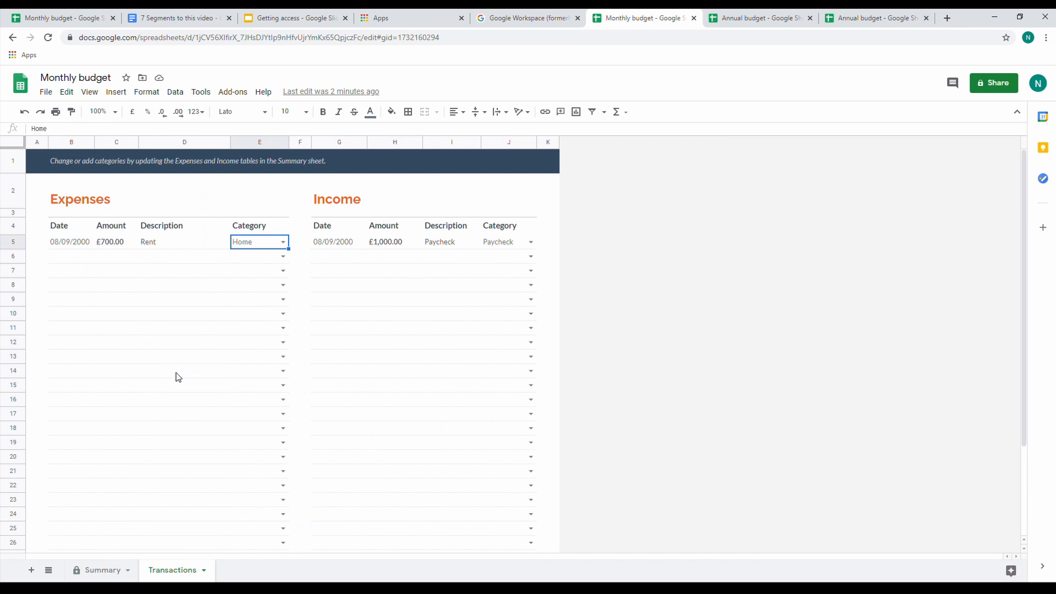
pyautogui.click(123, 144)
pyautogui.keyDown('ctrl'); pyautogui.click(263, 143); pyautogui.keyUp('ctrl')
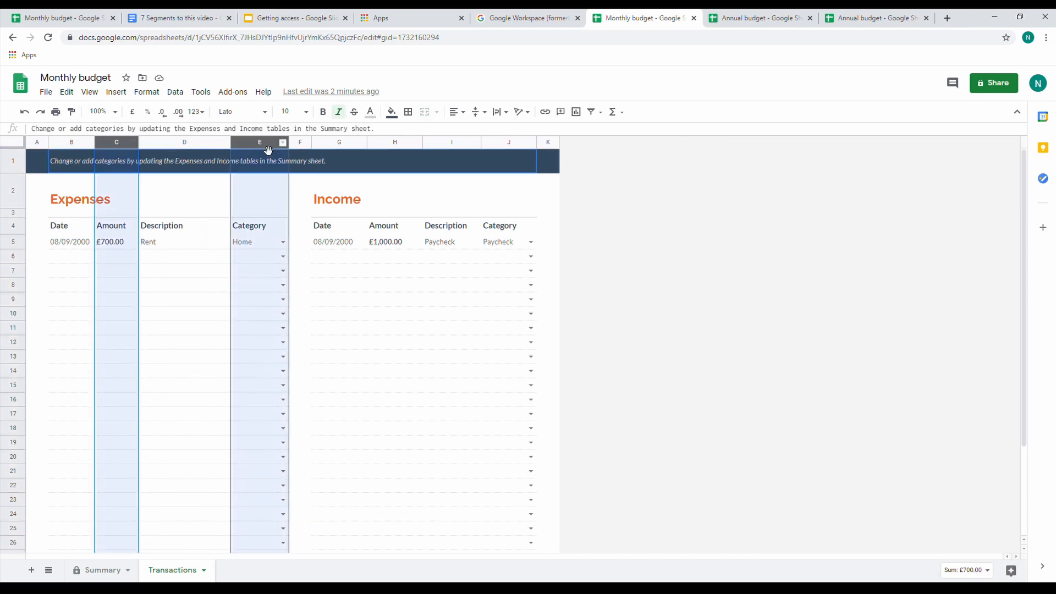
pyautogui.click(101, 572)
pyautogui.click(94, 477)
pyautogui.scroll(-1, 139, 484)
# Start a new expense in row 6 of the Transactions sheet with the date 08/09/2000 and amount 99999
pyautogui.click(173, 570)
pyautogui.click(71, 260)
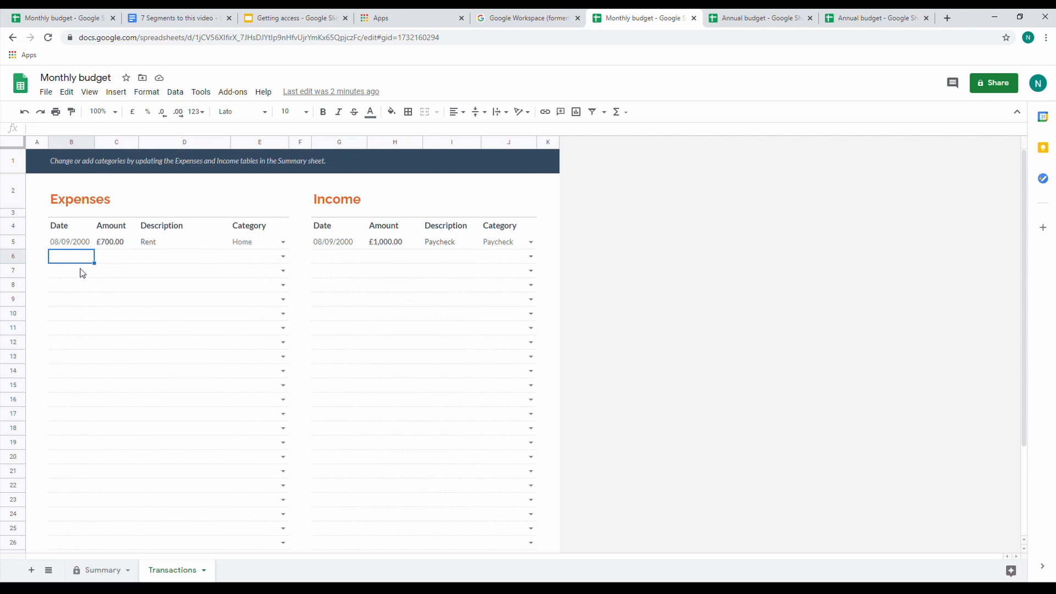
pyautogui.write('08/09/2000')
pyautogui.click(112, 260)
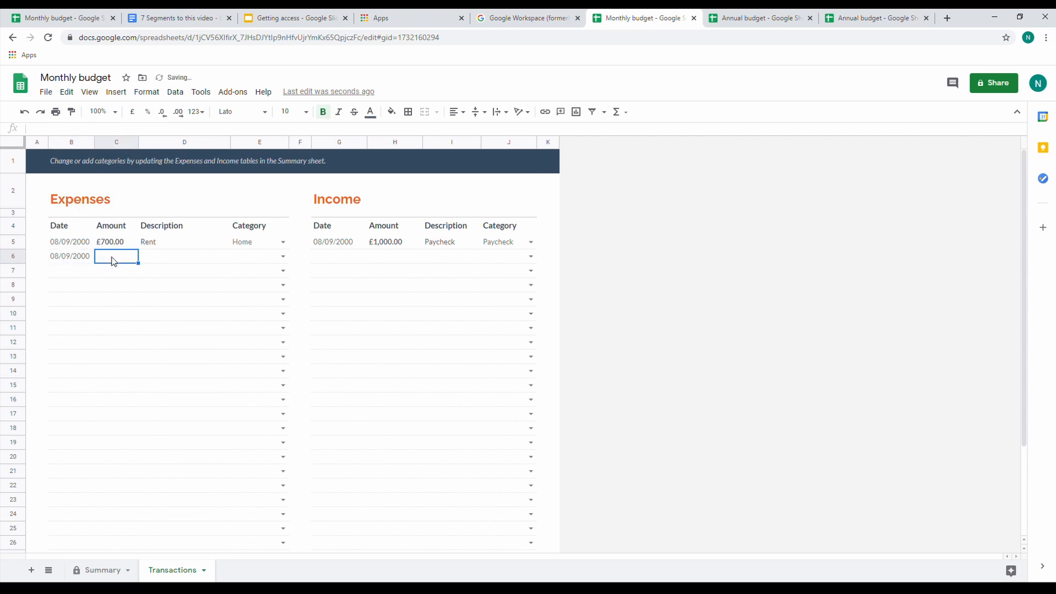
pyautogui.write('99999')
pyautogui.press('Return')
# Describe the row 6 expense as Zerg and assign it to the Travel category
pyautogui.click(159, 259)
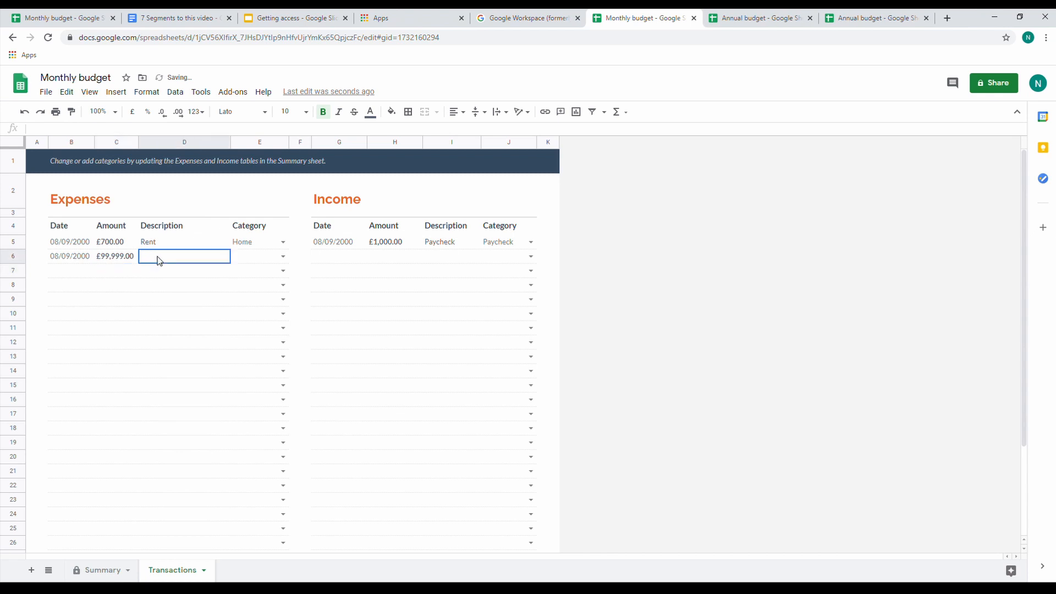
pyautogui.write('Ze')
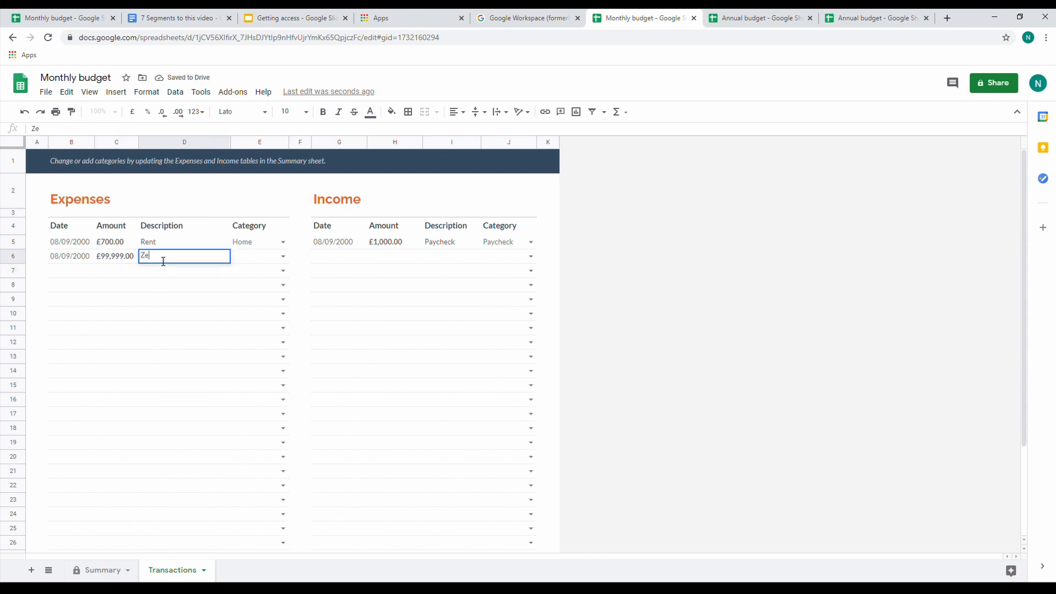
pyautogui.write('rg')
pyautogui.click(283, 256)
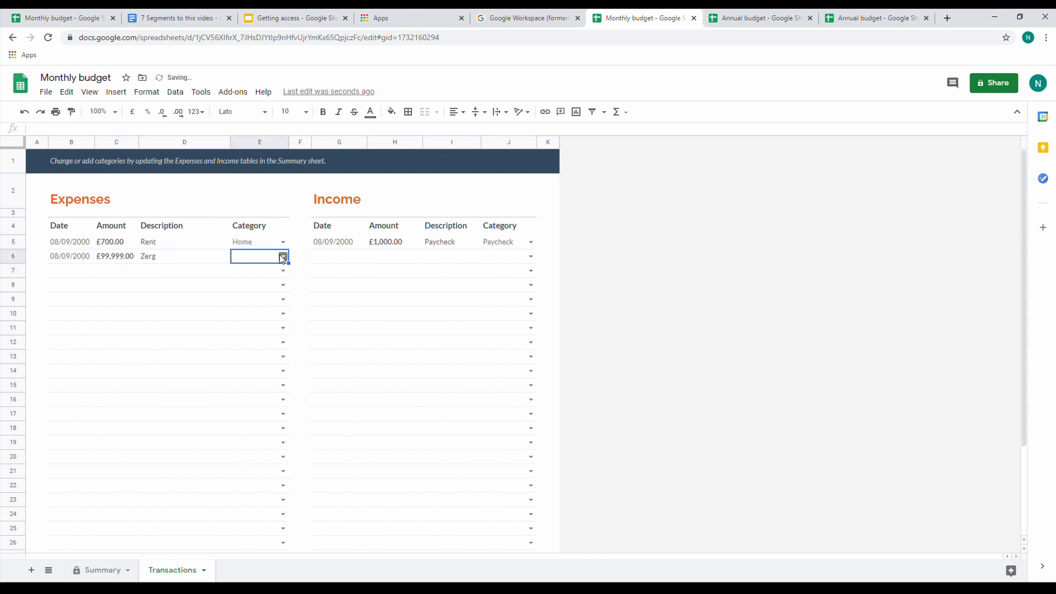
pyautogui.click(261, 386)
# Check the Travel category's Actual amount in the Summary sheet's Expenses table
pyautogui.click(93, 575)
pyautogui.scroll(-3, 214, 456)
pyautogui.click(79, 436)
pyautogui.click(196, 435)
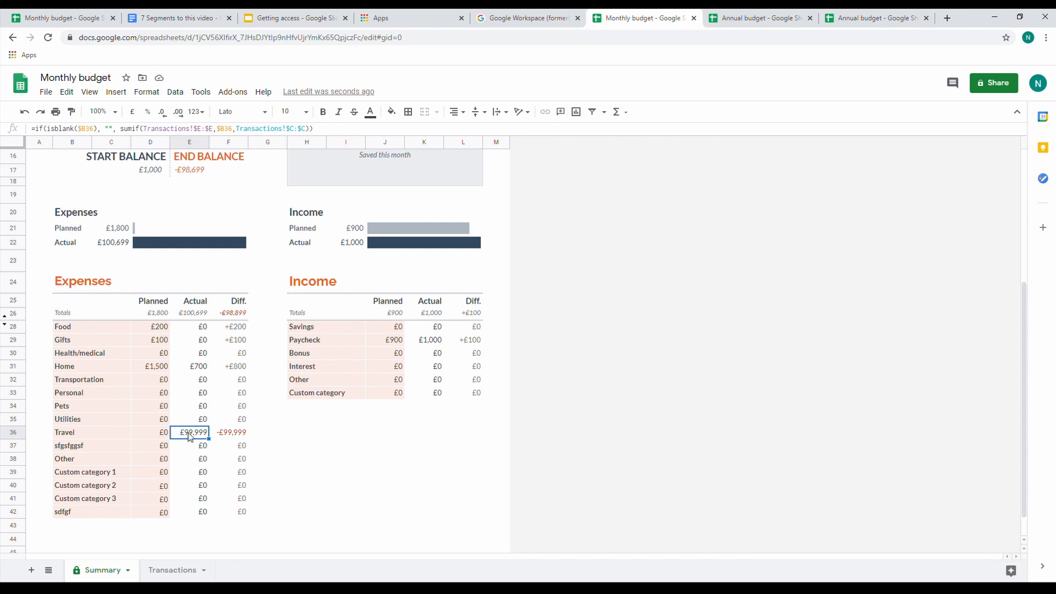
# Set the Travel category's planned expense to £150,000 and review its Actual formula
pyautogui.press('Left')
pyautogui.write('1')
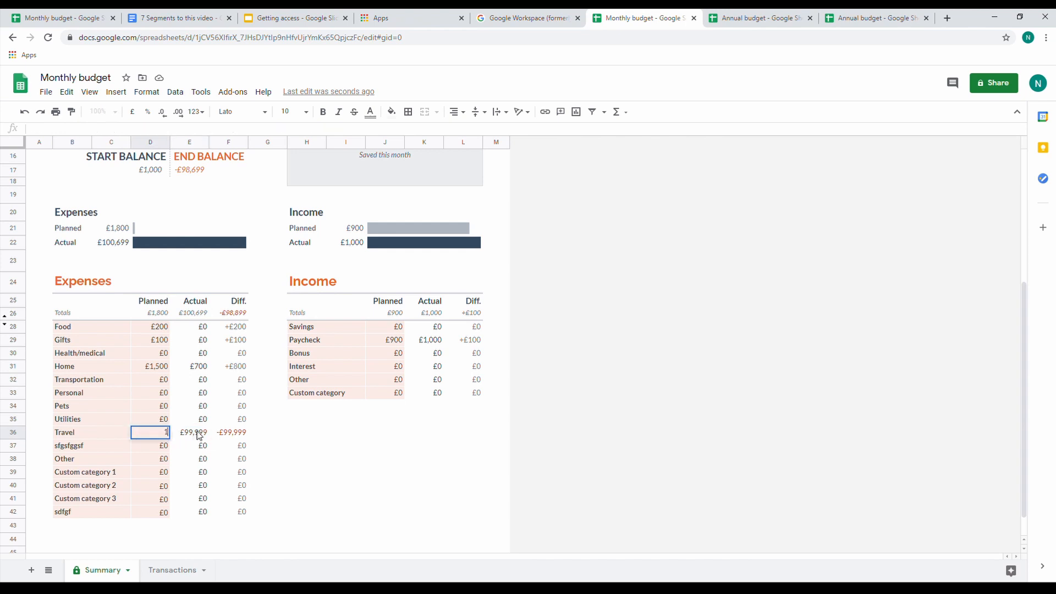
pyautogui.write(',500,000')
pyautogui.press('Return')
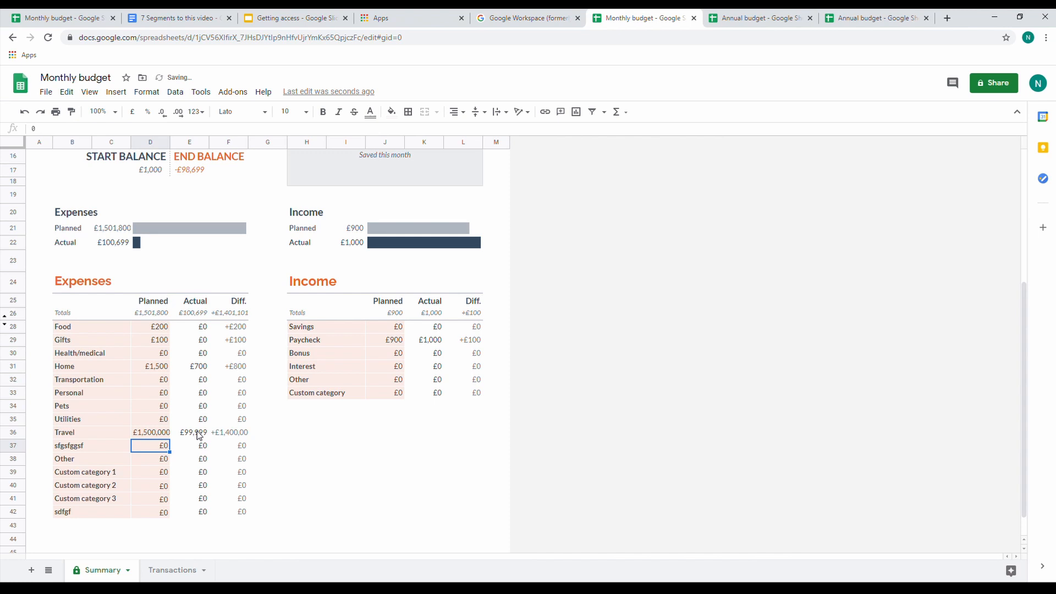
pyautogui.click(156, 433)
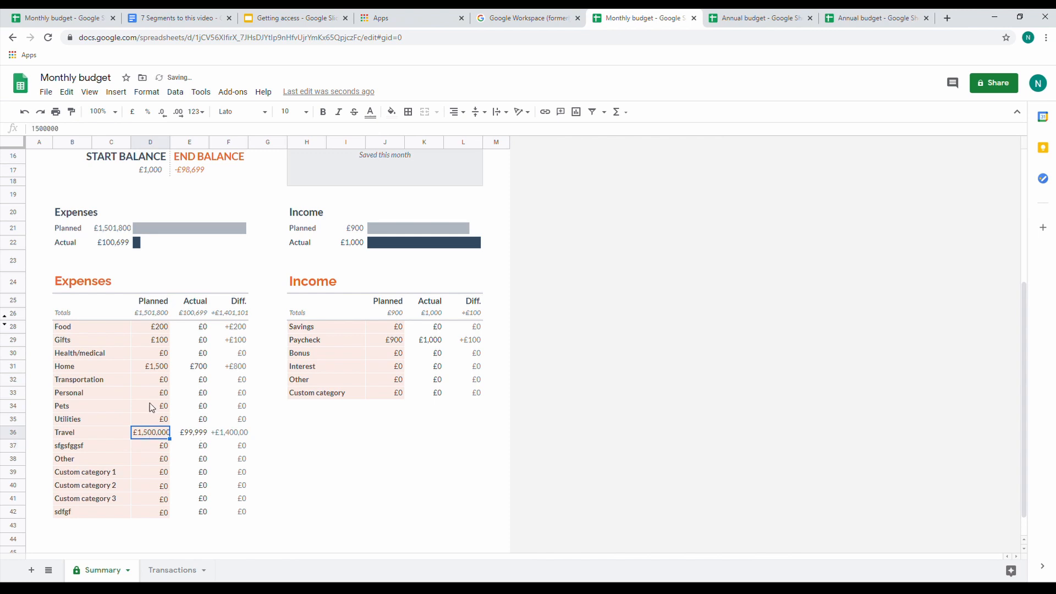
pyautogui.click(91, 129)
pyautogui.press('BackSpace')
pyautogui.press('Return')
pyautogui.click(192, 434)
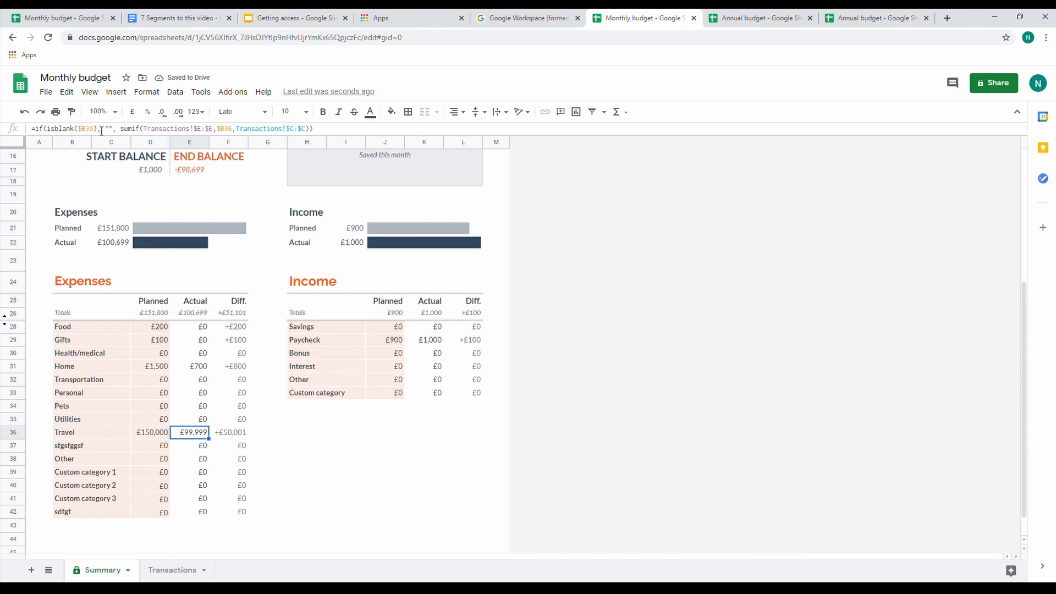
# Clear the sfgsfggsf row of the Expenses table from its name through Diff., confirming the edit
pyautogui.click(97, 447)
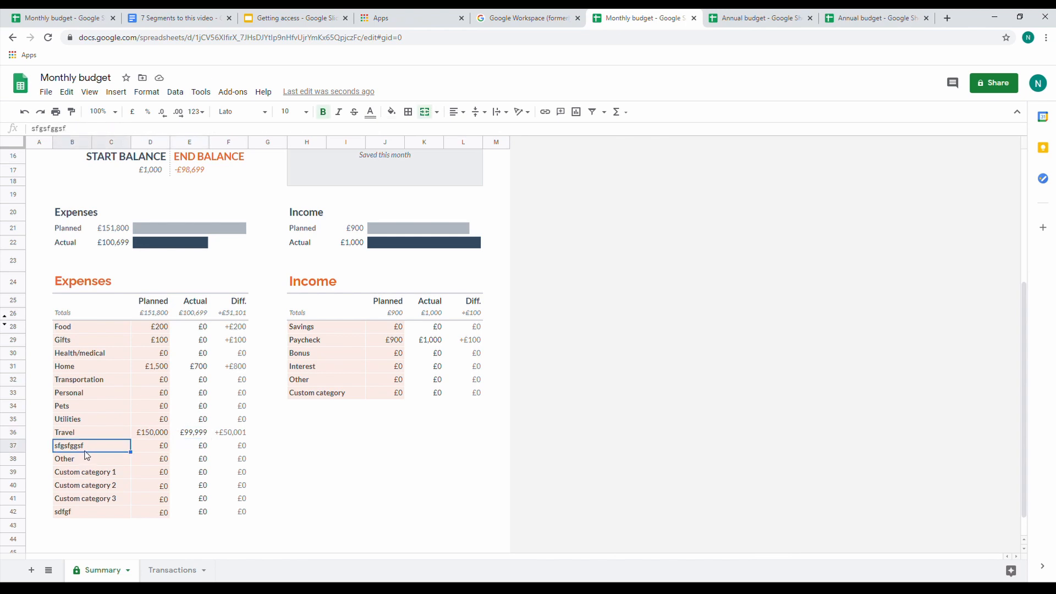
pyautogui.press('Delete')
pyautogui.click(88, 456)
pyautogui.moveTo(86, 447); pyautogui.dragTo(236, 444)
pyautogui.press('Delete')
pyautogui.click(650, 378)
pyautogui.click(385, 446)
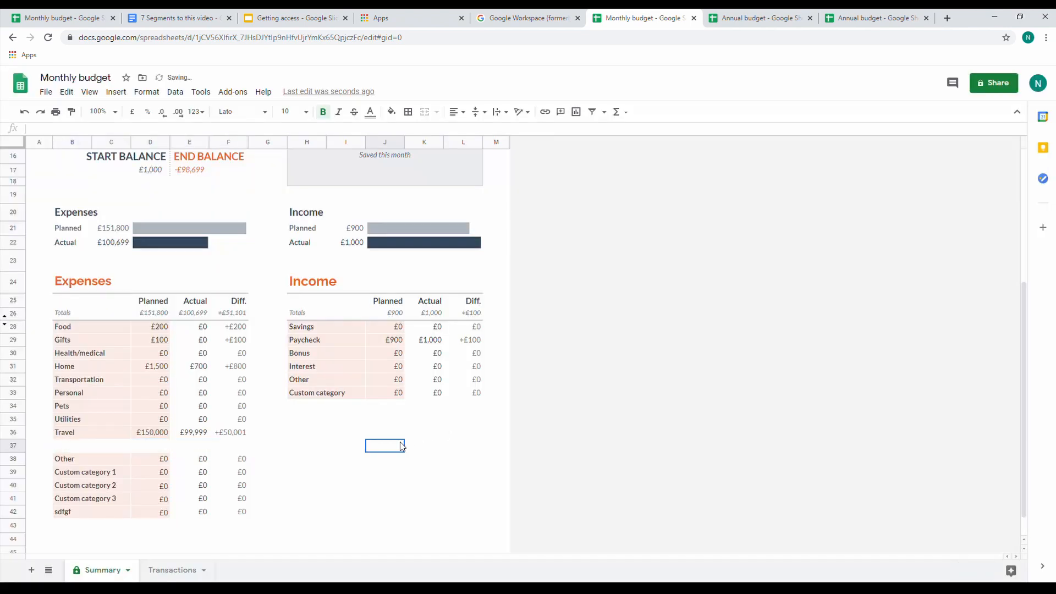
# Open the formula of the Expenses table's Planned total to examine the range it sums
pyautogui.scroll(3, 270, 446)
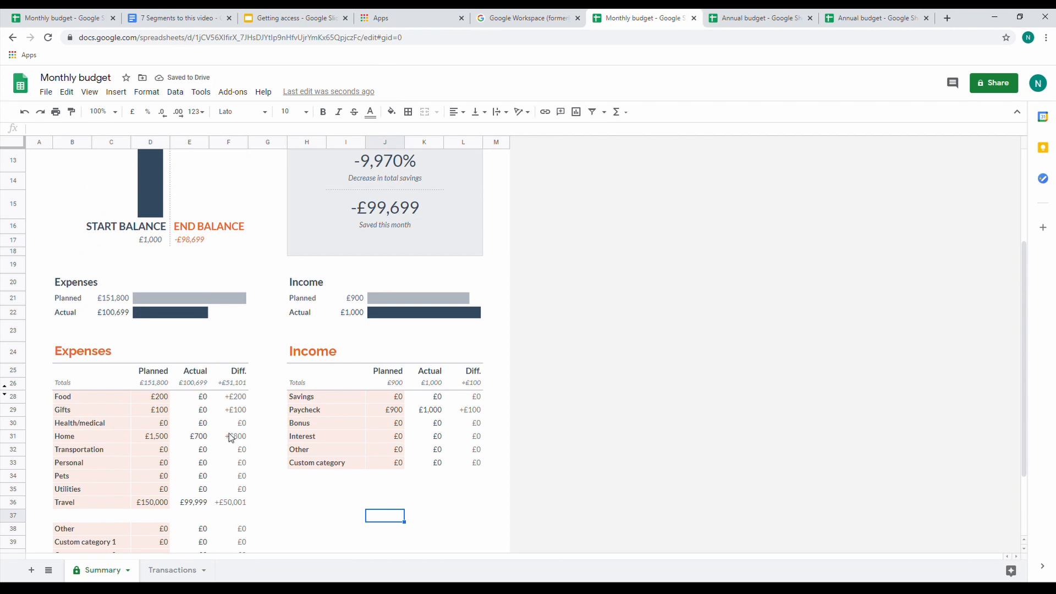
pyautogui.click(155, 385)
pyautogui.click(144, 129)
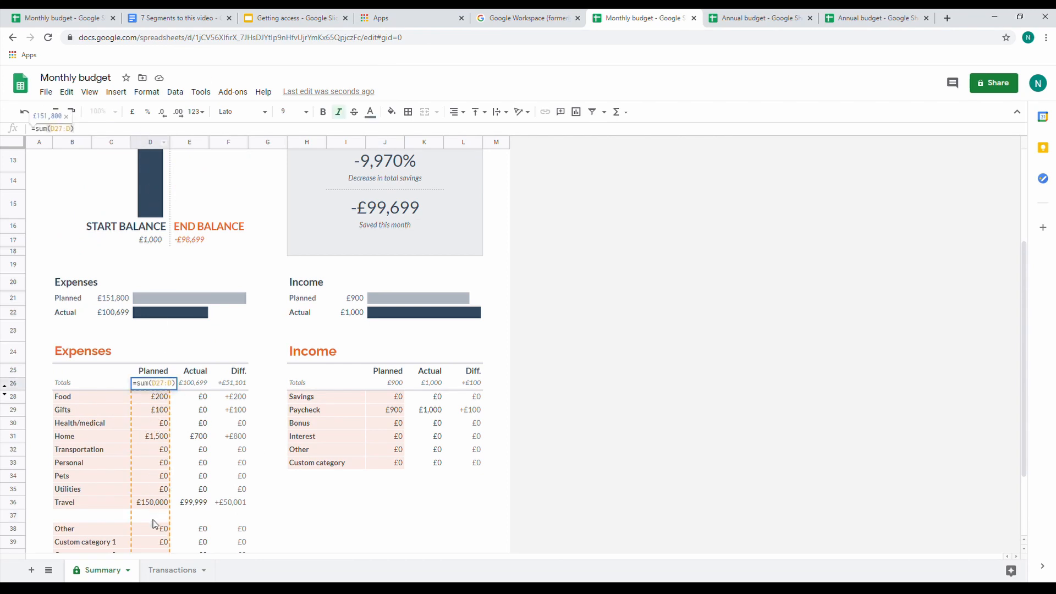
# Review the Expenses table's Actual total and the SPARKLINE formulas behind the Planned and Actual expense bars
pyautogui.click(195, 386)
pyautogui.click(198, 135)
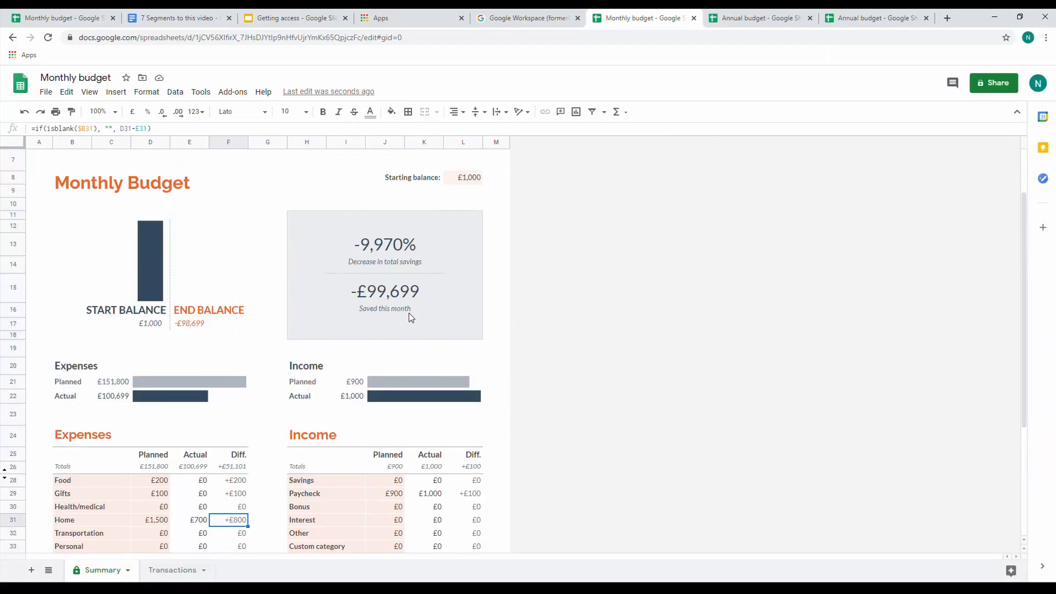
pyautogui.scroll(-1, 373, 342)
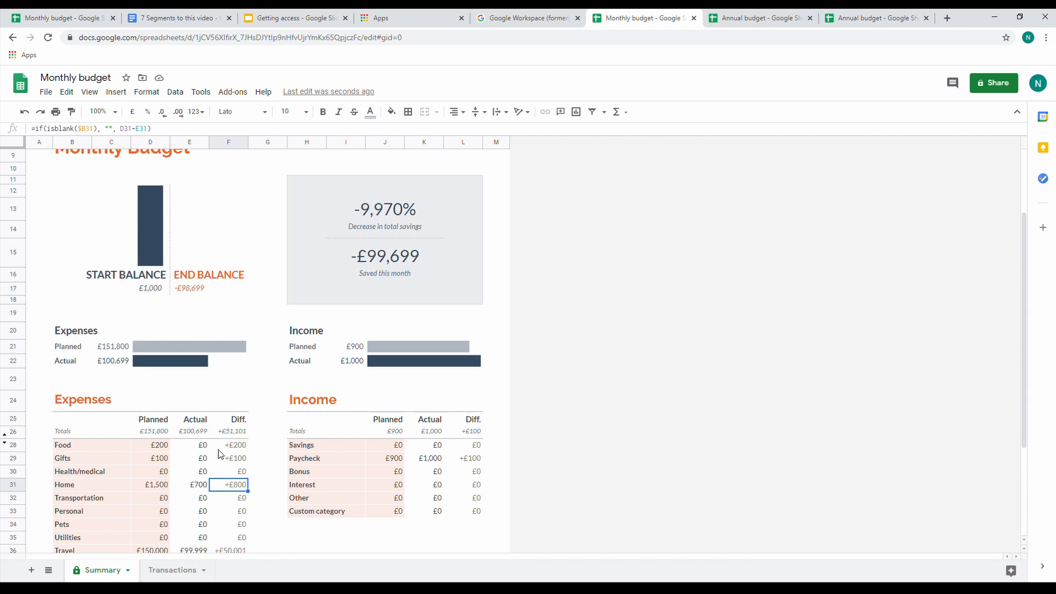
pyautogui.click(163, 347)
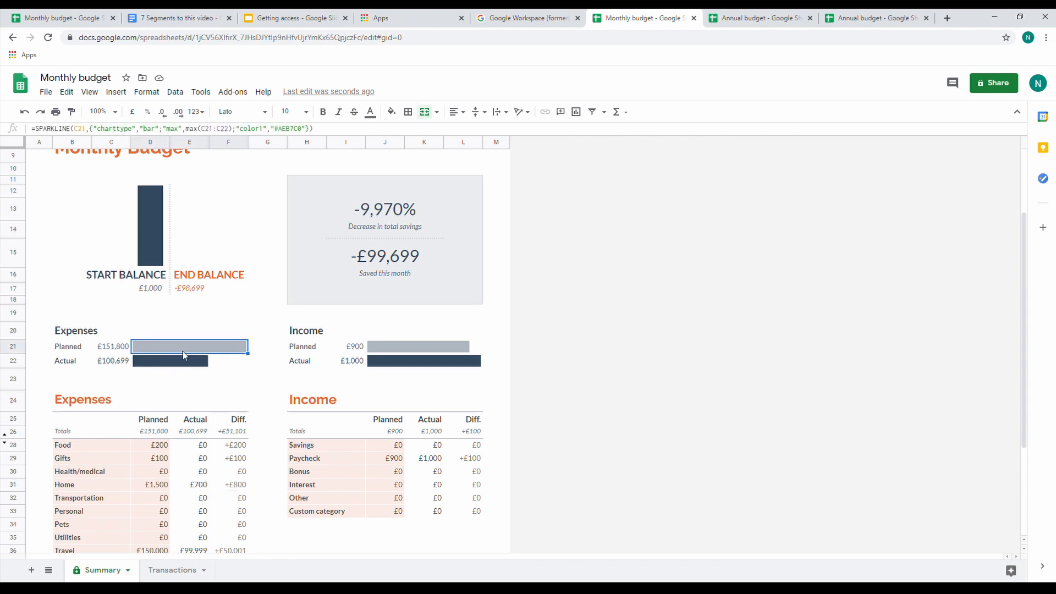
pyautogui.click(176, 366)
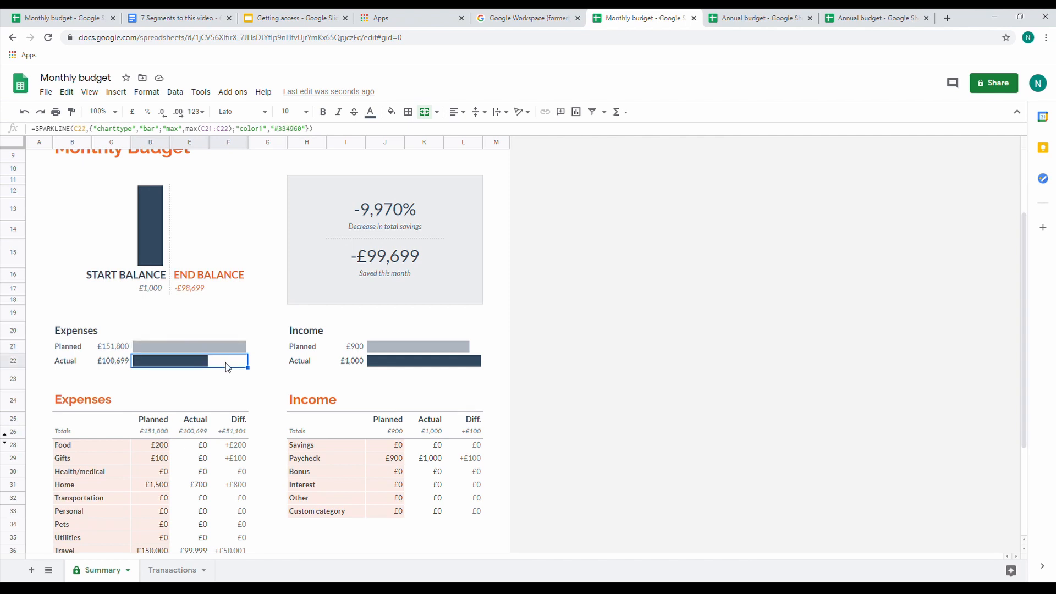
pyautogui.click(196, 349)
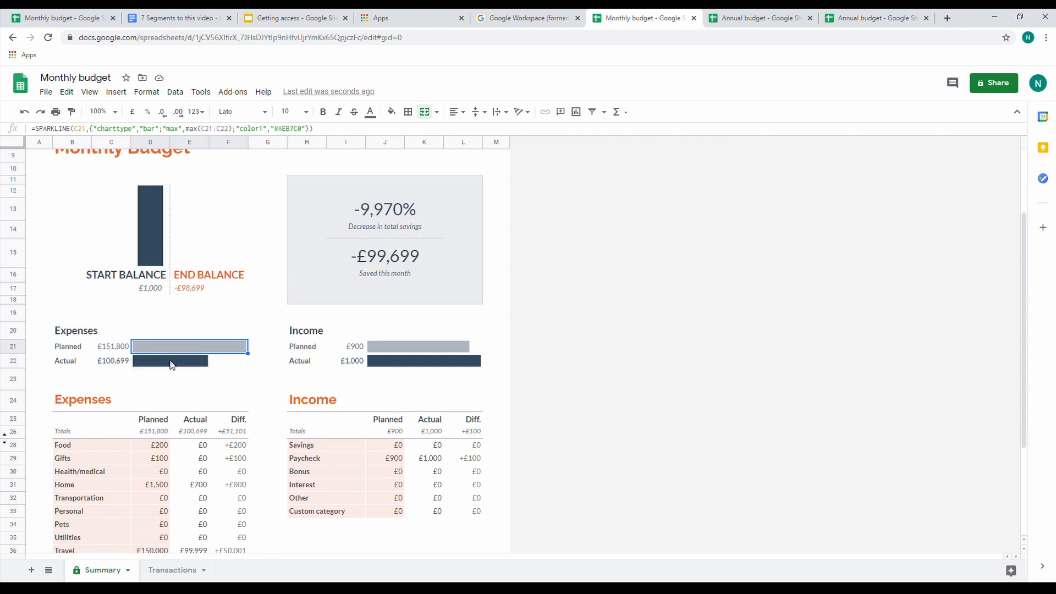
# Review the SPARKLINE formulas behind the Planned and Actual income bars in the Summary sheet
pyautogui.click(318, 335)
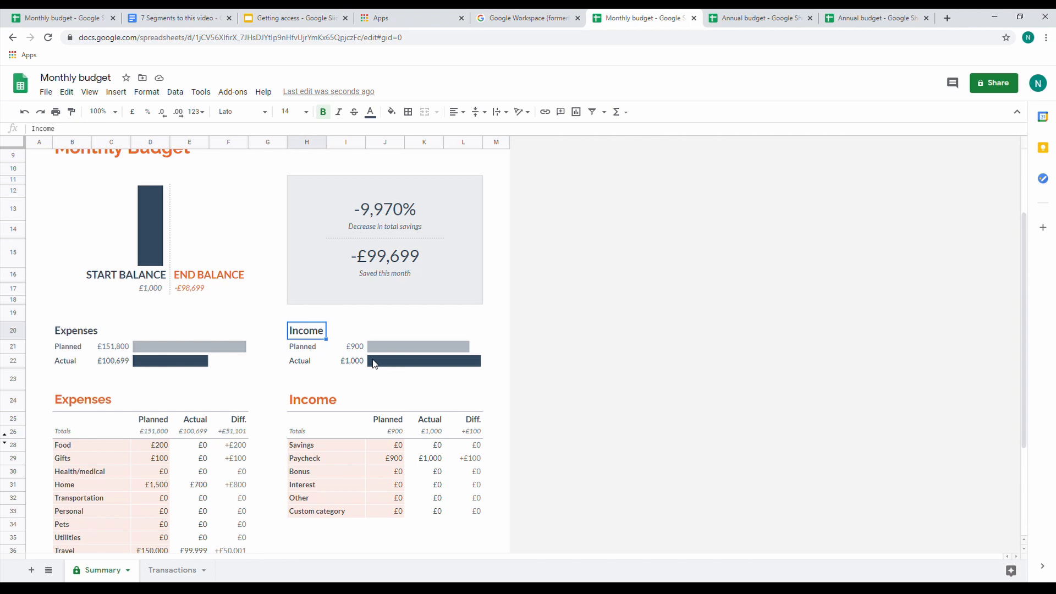
pyautogui.click(374, 364)
pyautogui.click(386, 347)
pyautogui.click(388, 364)
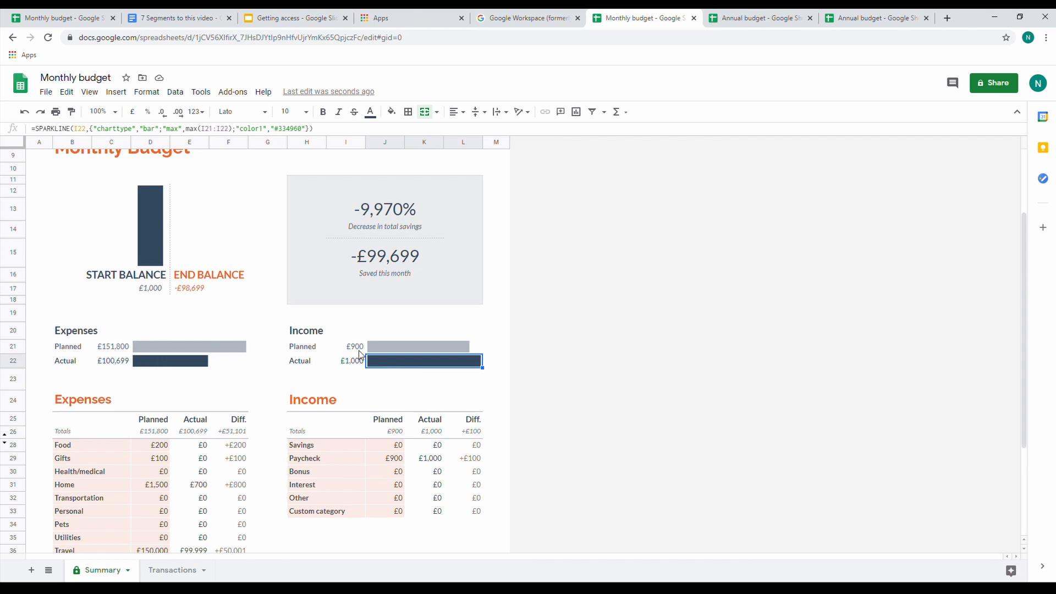
# Examine the Start Balance column chart's formula and the formulas of the Start Balance and End Balance amounts
pyautogui.click(165, 251)
pyautogui.scroll(3, 207, 270)
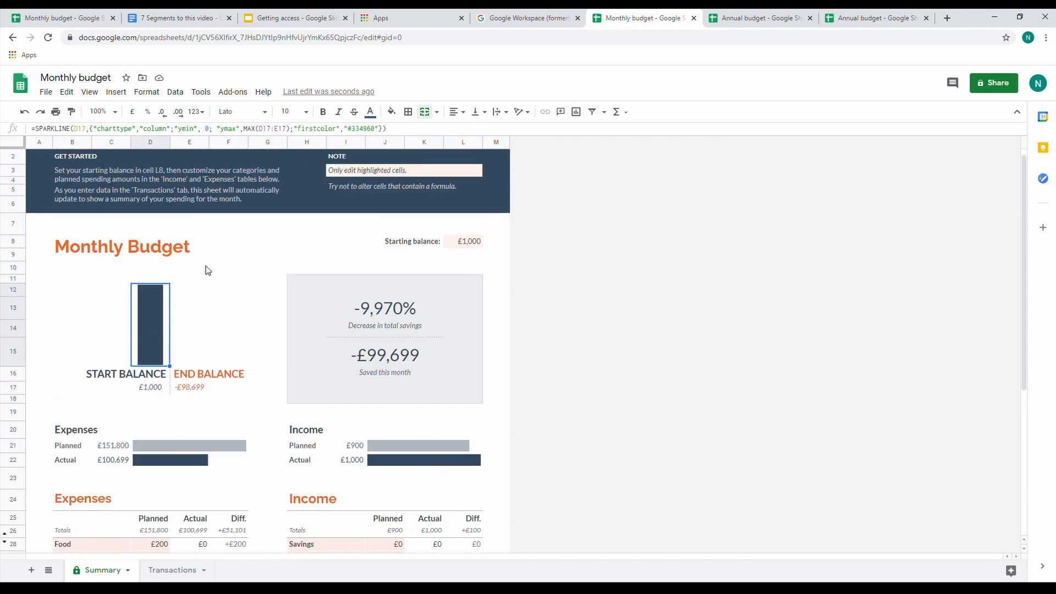
pyautogui.click(134, 379)
pyautogui.click(142, 388)
pyautogui.click(184, 389)
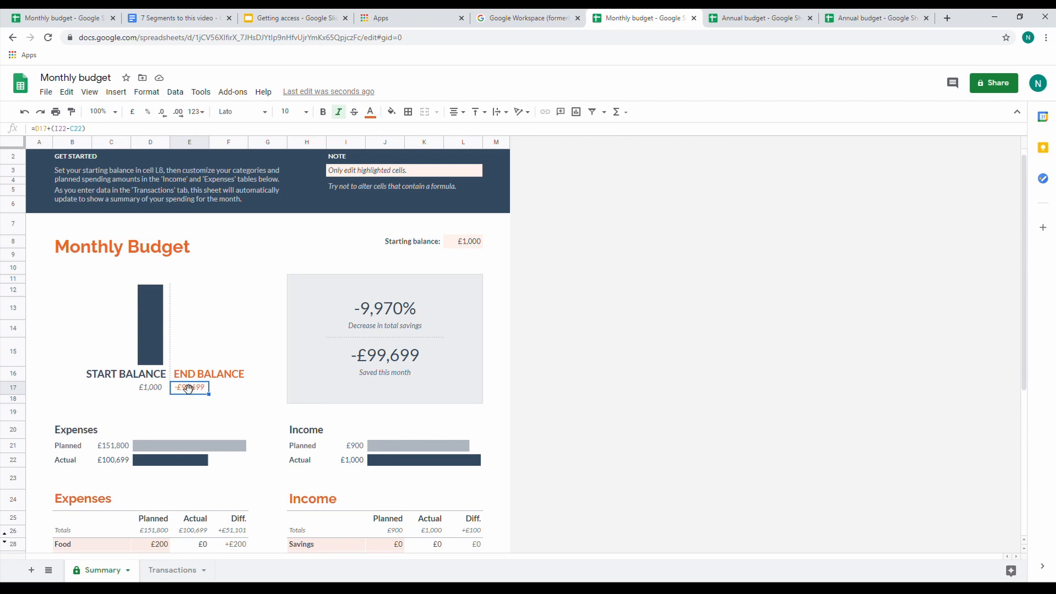
pyautogui.click(154, 352)
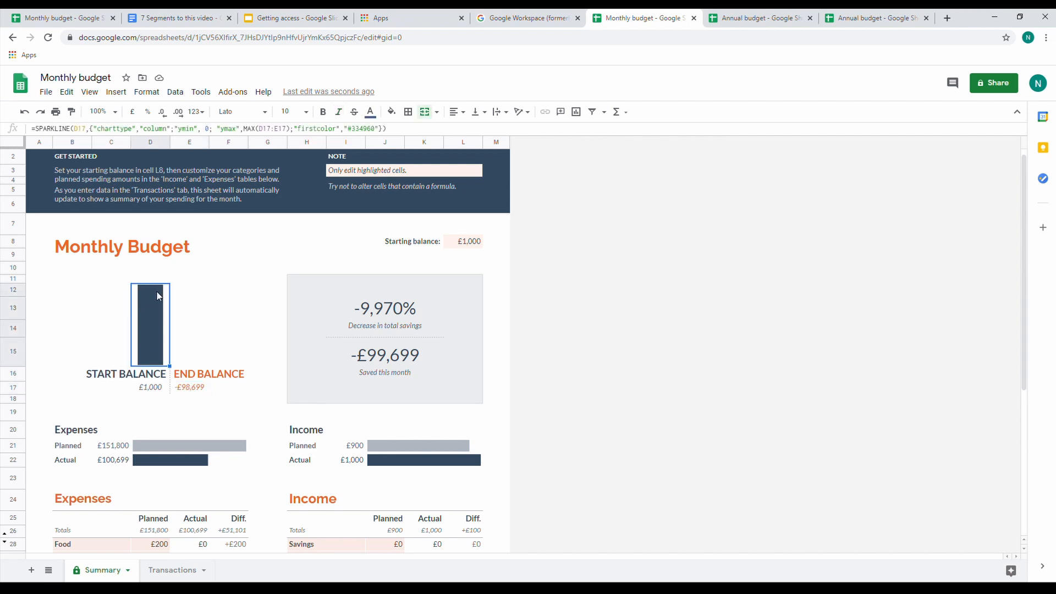
# Duplicate the Paycheck entry's date, amount, description and category into row 6 of the Transactions sheet's Income table
pyautogui.click(172, 570)
pyautogui.click(337, 260)
pyautogui.hotkey('ctrl', 'd')
pyautogui.click(397, 258)
pyautogui.hotkey('ctrl', 'd')
pyautogui.click(462, 261)
pyautogui.hotkey('ctrl', 'd')
pyautogui.click(499, 264)
pyautogui.hotkey('ctrl', 'd')
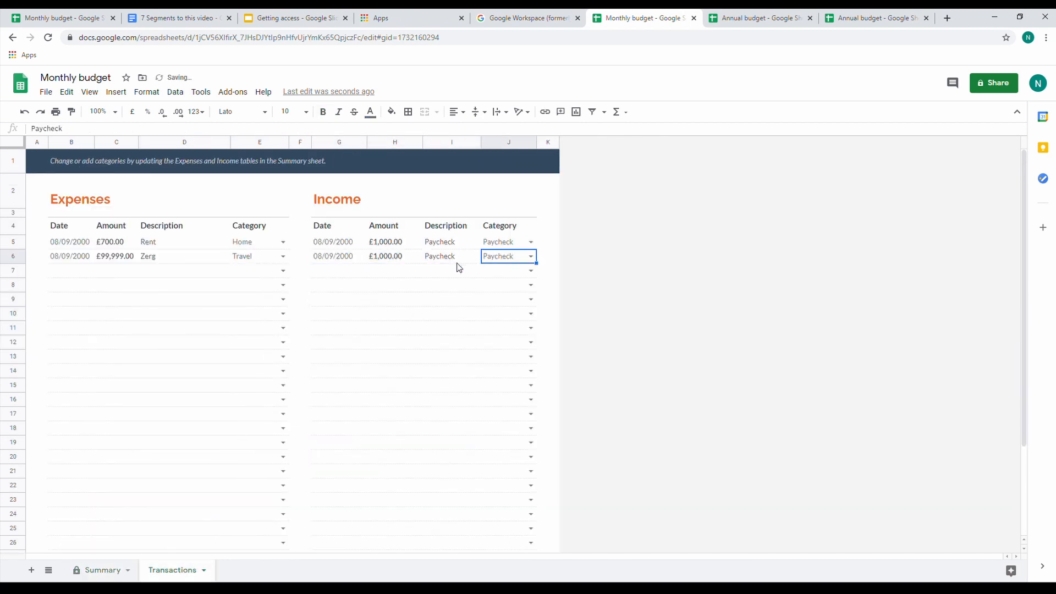
# Set the amount of the second Paycheck income transaction, in row 6, to £200,000
pyautogui.click(393, 261)
pyautogui.write('20')
pyautogui.press('Return')
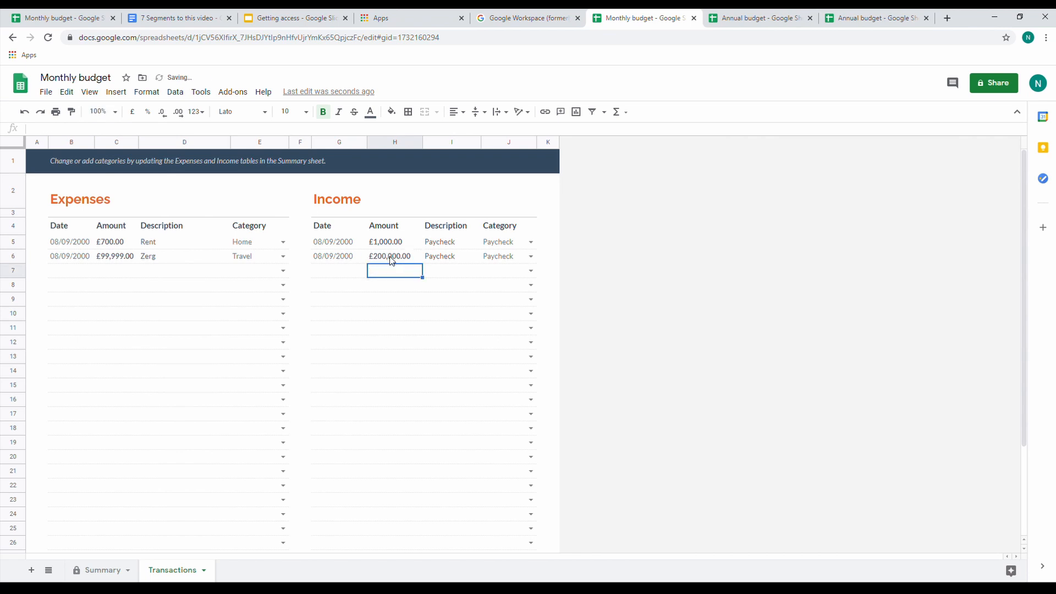
# Check the Summary sheet's balance chart and the End Balance amount against the new income transaction
pyautogui.click(97, 571)
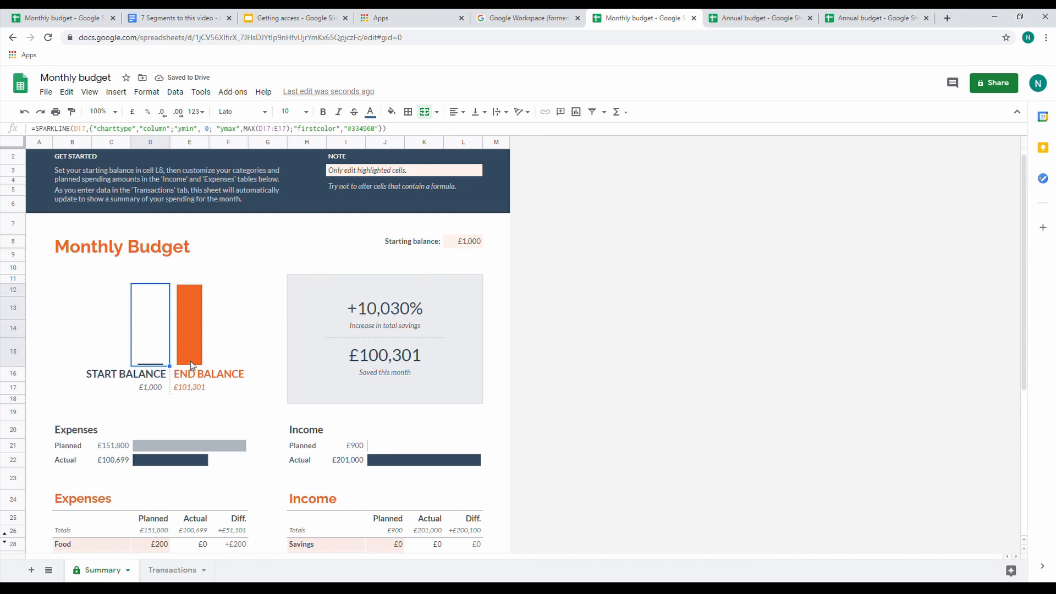
pyautogui.click(252, 312)
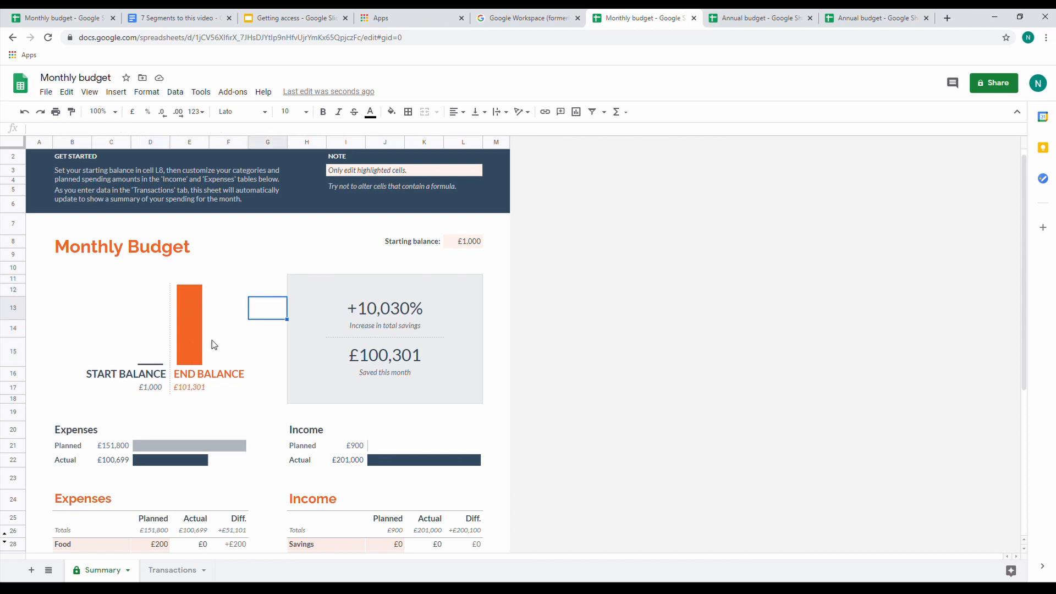
pyautogui.click(202, 388)
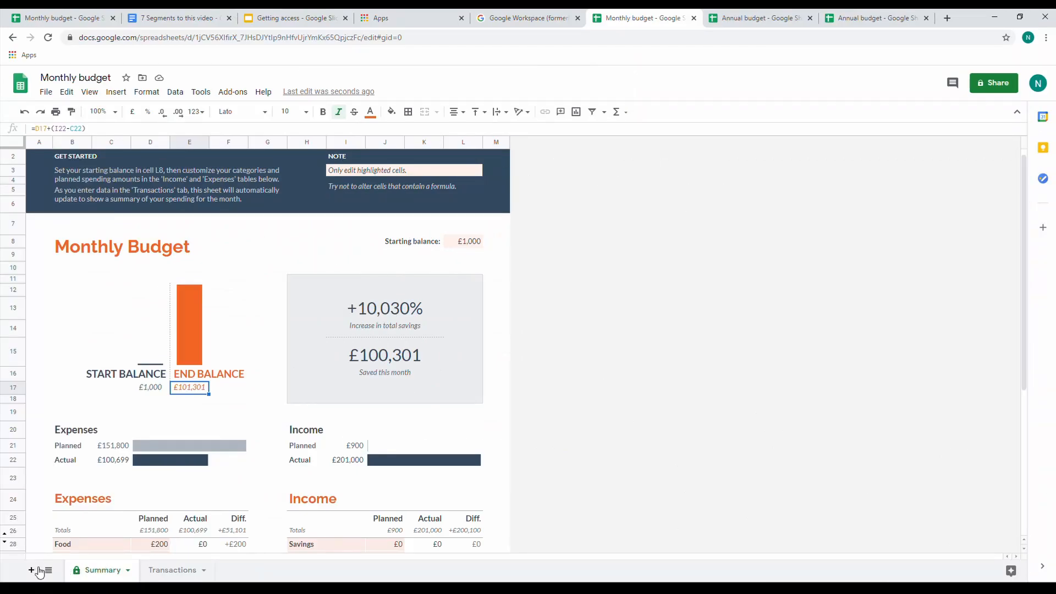
# Add a blank sheet to the workbook and return to the Summary sheet's budget tables
pyautogui.click(31, 570)
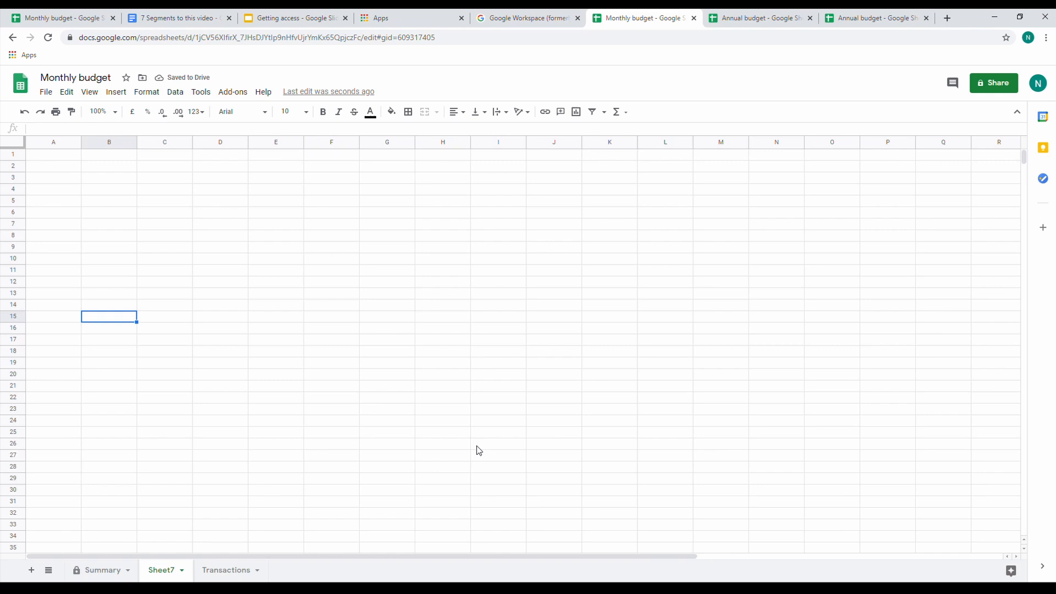
pyautogui.click(108, 570)
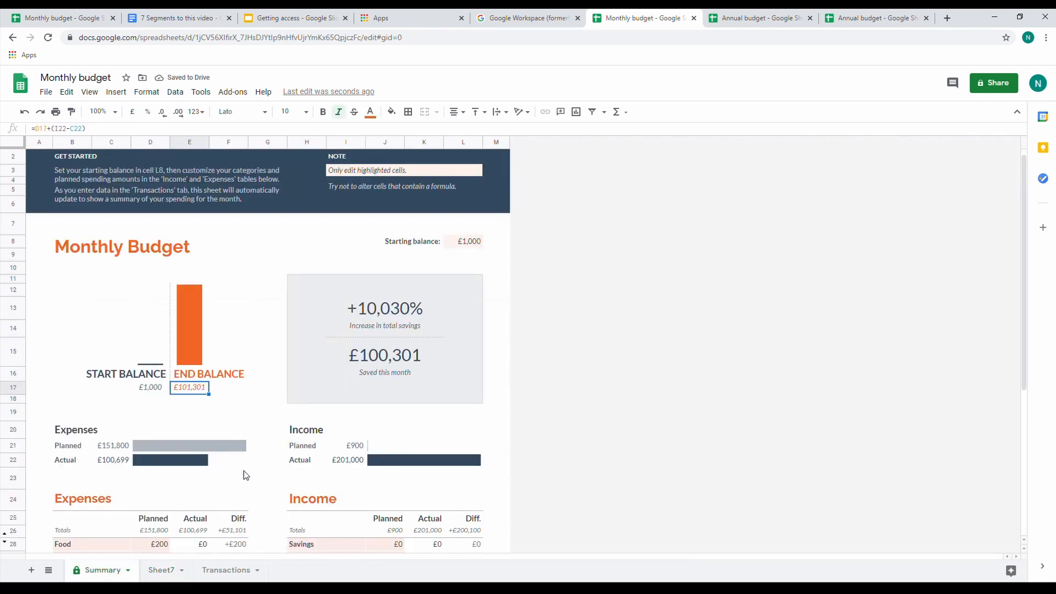
pyautogui.scroll(-3, 246, 476)
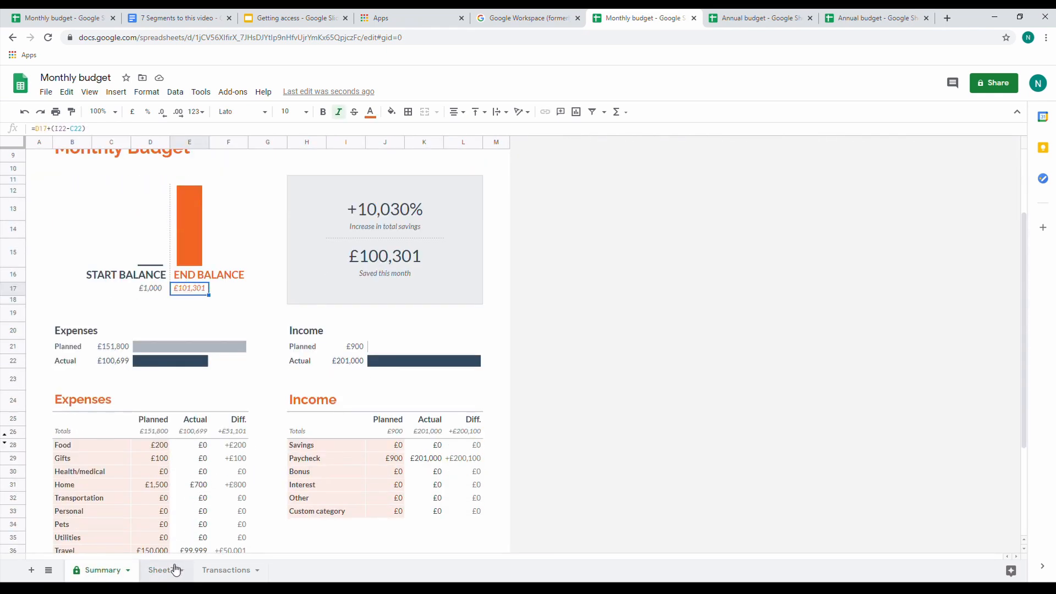